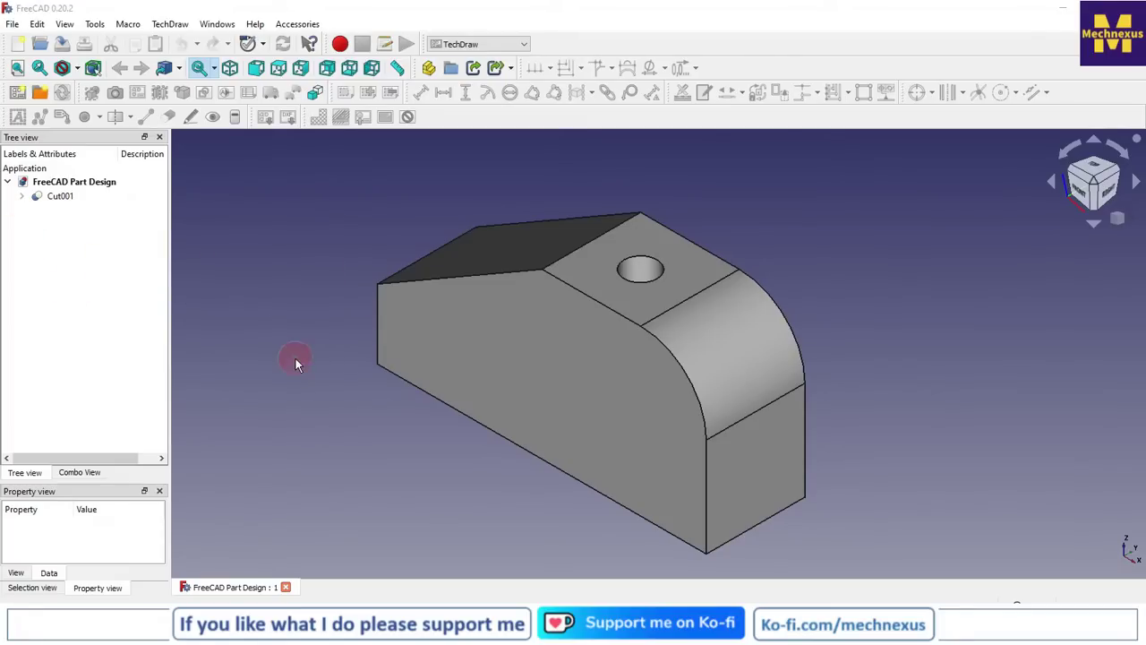
Insert a new default drawing page in the TechDraw workbench
left_click(476, 45)
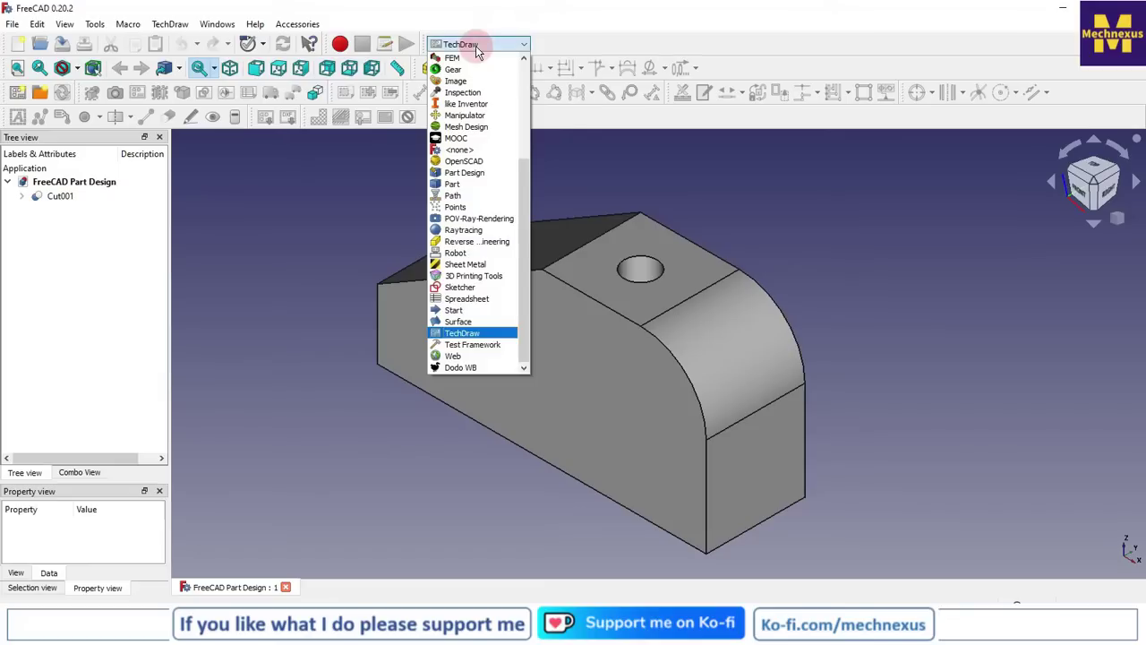
left_click(477, 47)
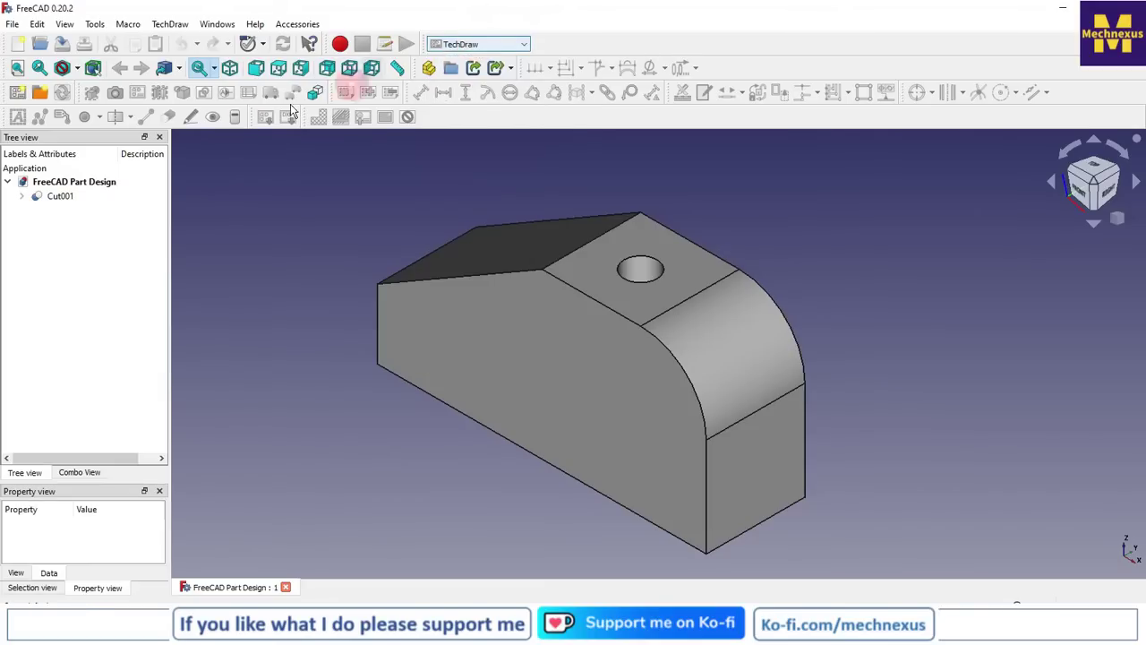
left_click(18, 94)
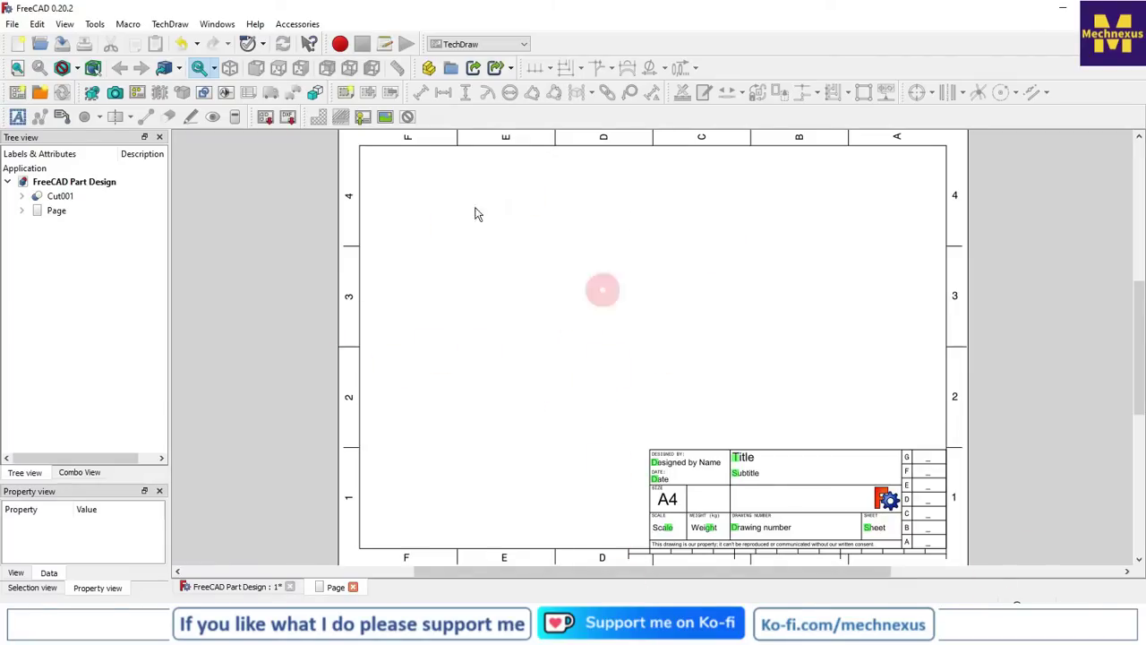
Open the general TechDraw settings in the application preferences
left_click(43, 26)
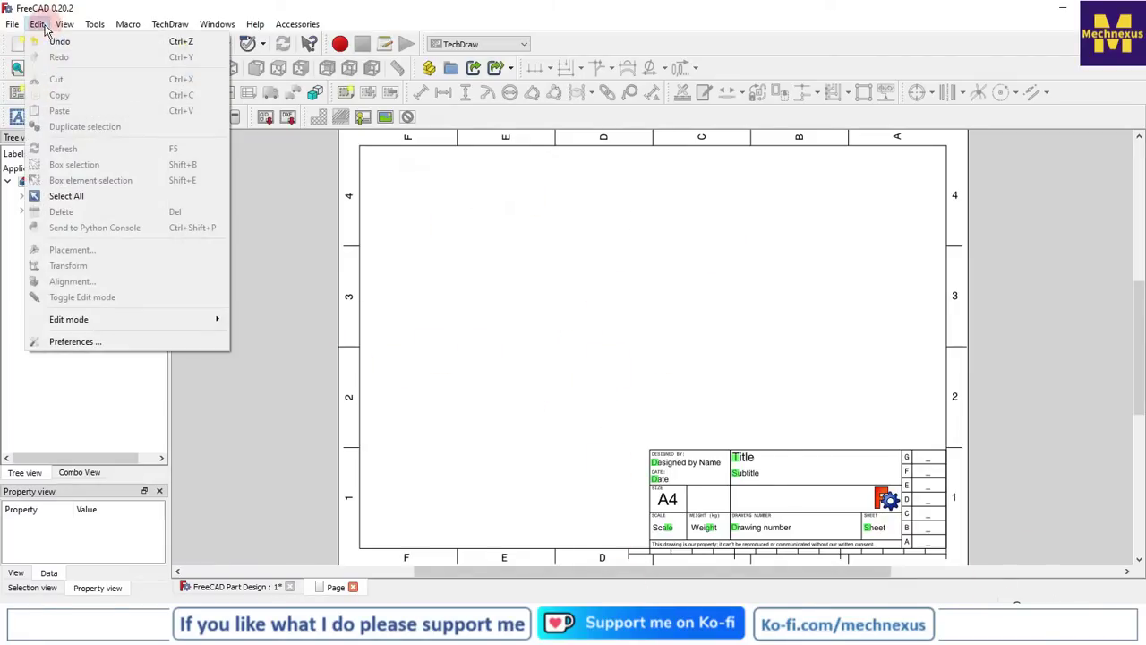
left_click(59, 341)
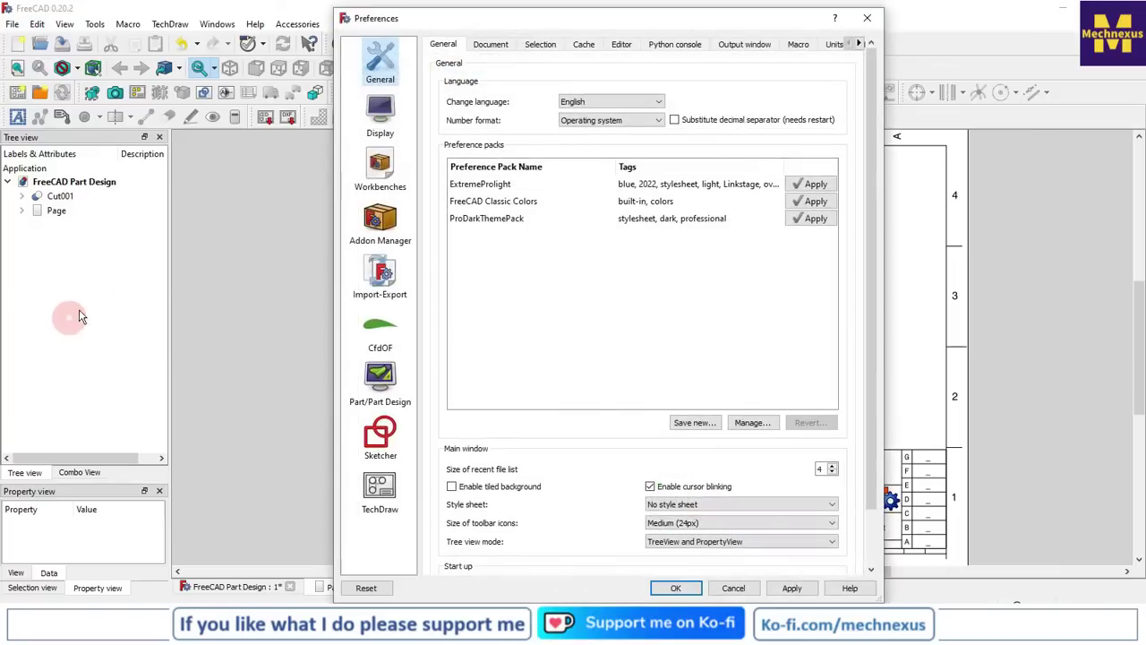
left_click(379, 488)
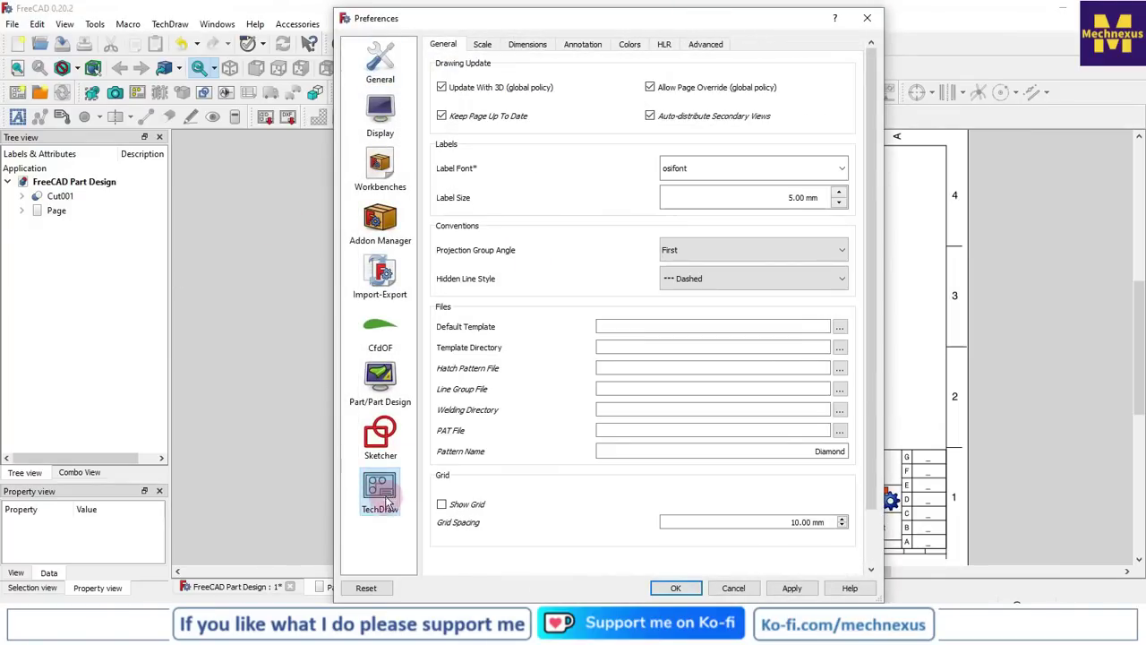
left_click(446, 46)
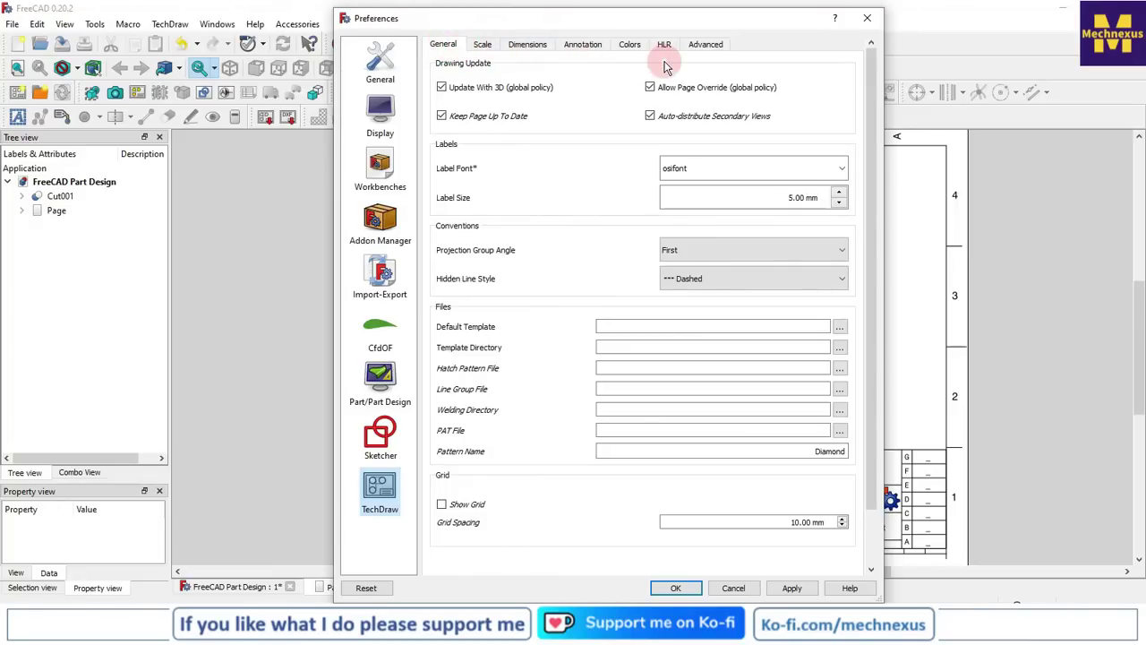
Review the drawing update options, the available label fonts and the label size
left_click(442, 88)
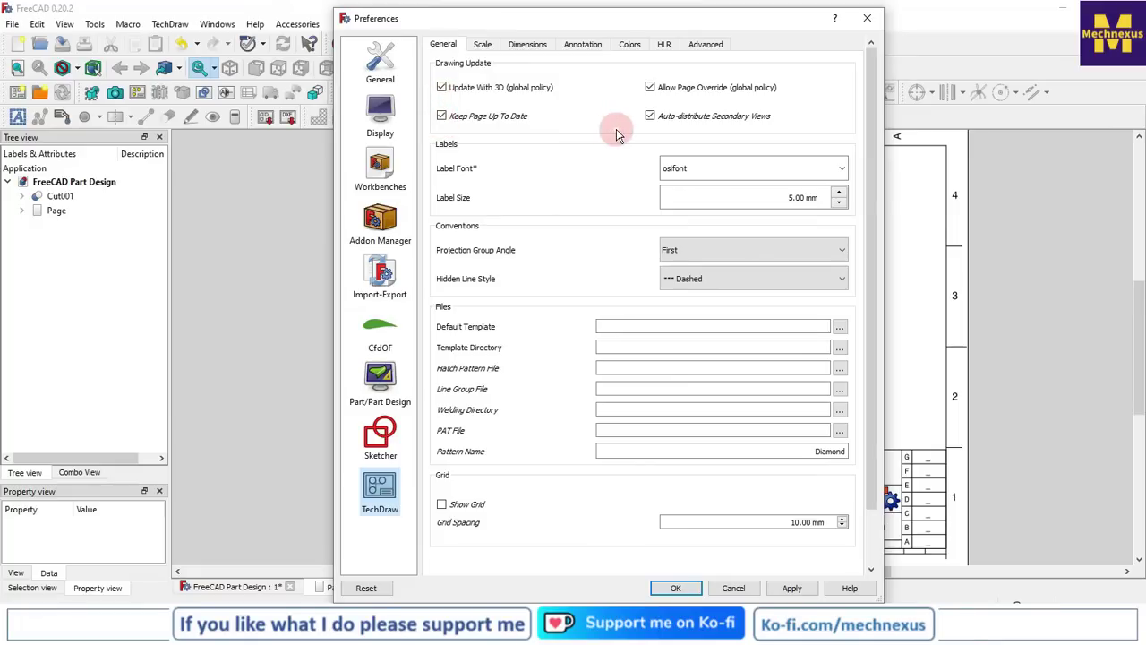
left_click(649, 115)
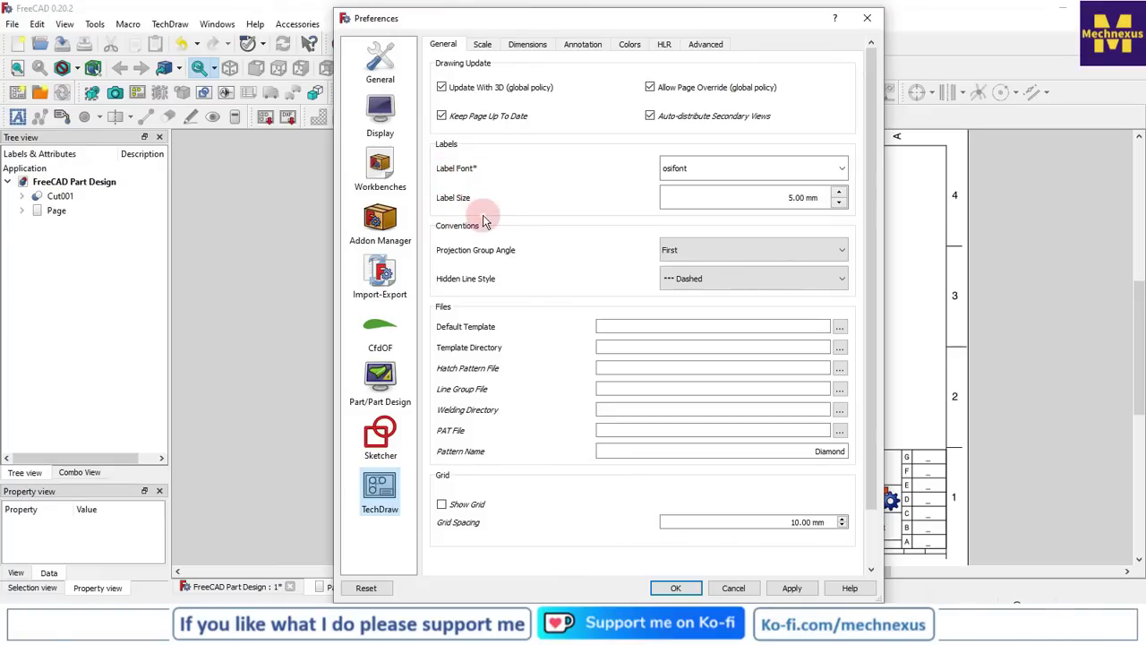
left_click(842, 170)
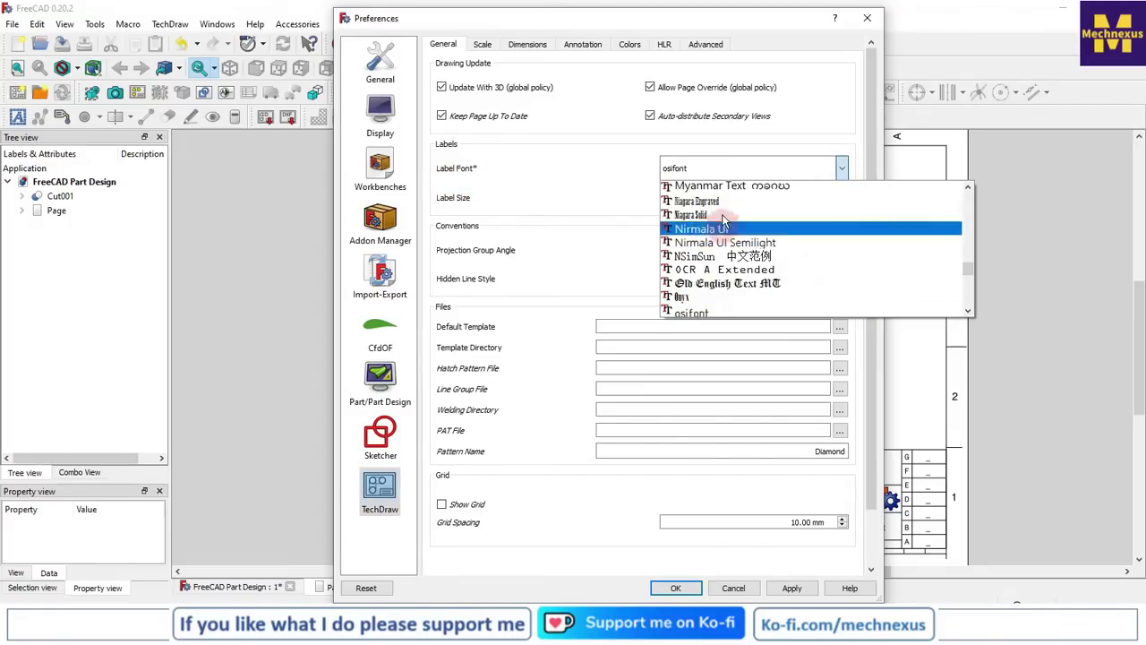
left_click(539, 191)
left_click(810, 200)
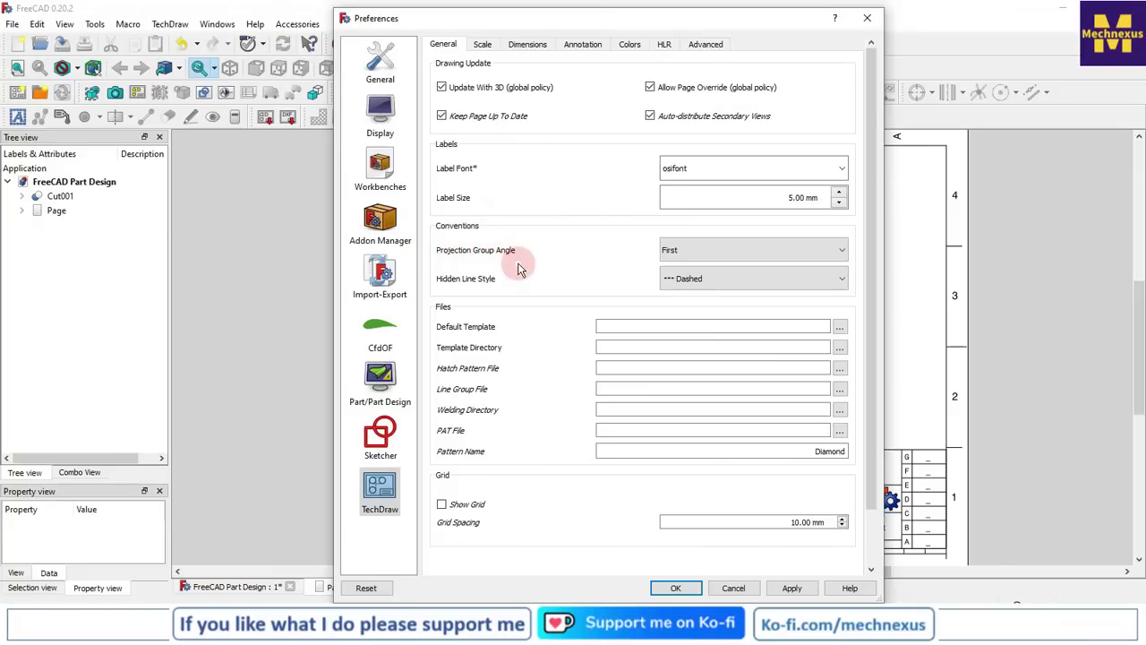
Examine the available conventions for the projection group angle and the hidden line style
left_click(721, 256)
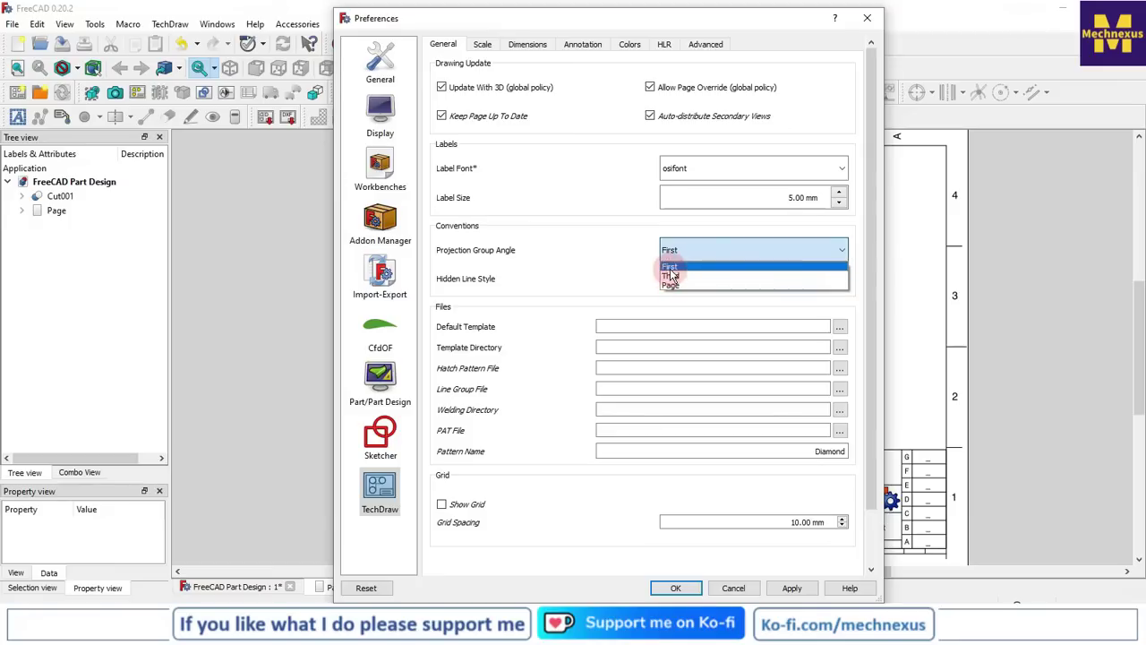
left_click(614, 270)
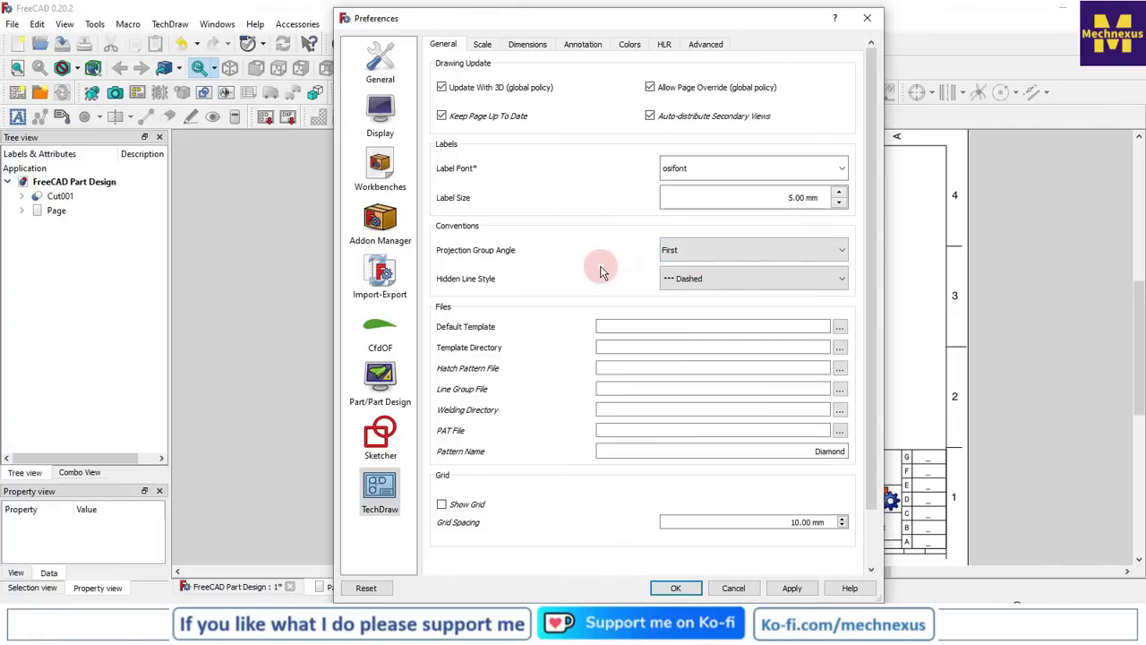
left_click(752, 277)
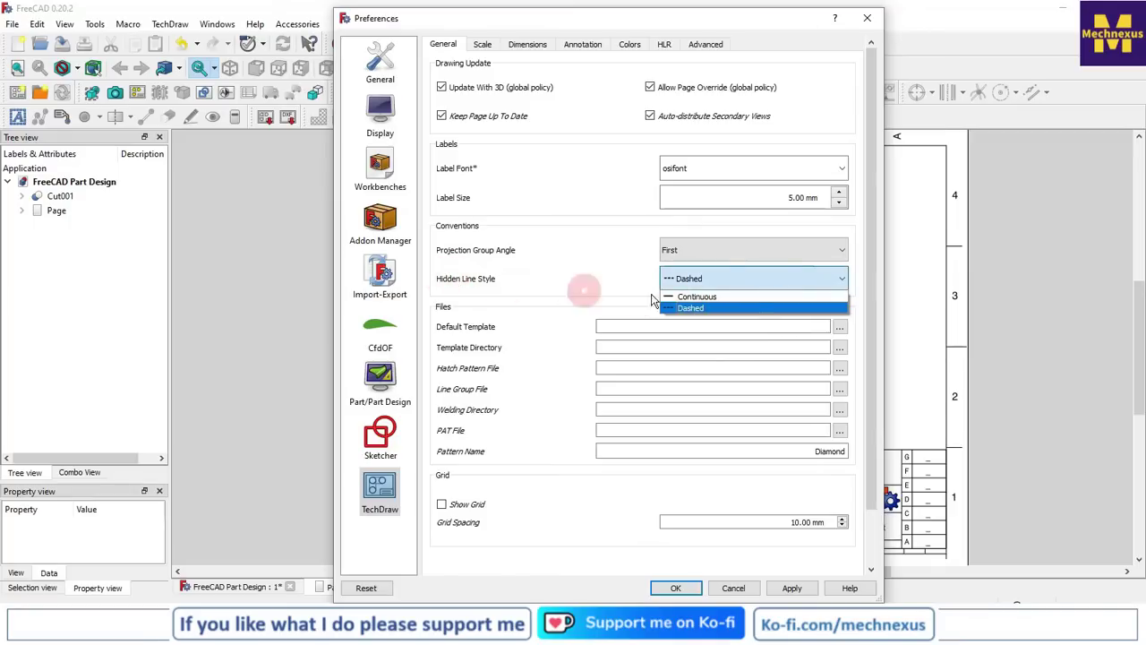
left_click(702, 308)
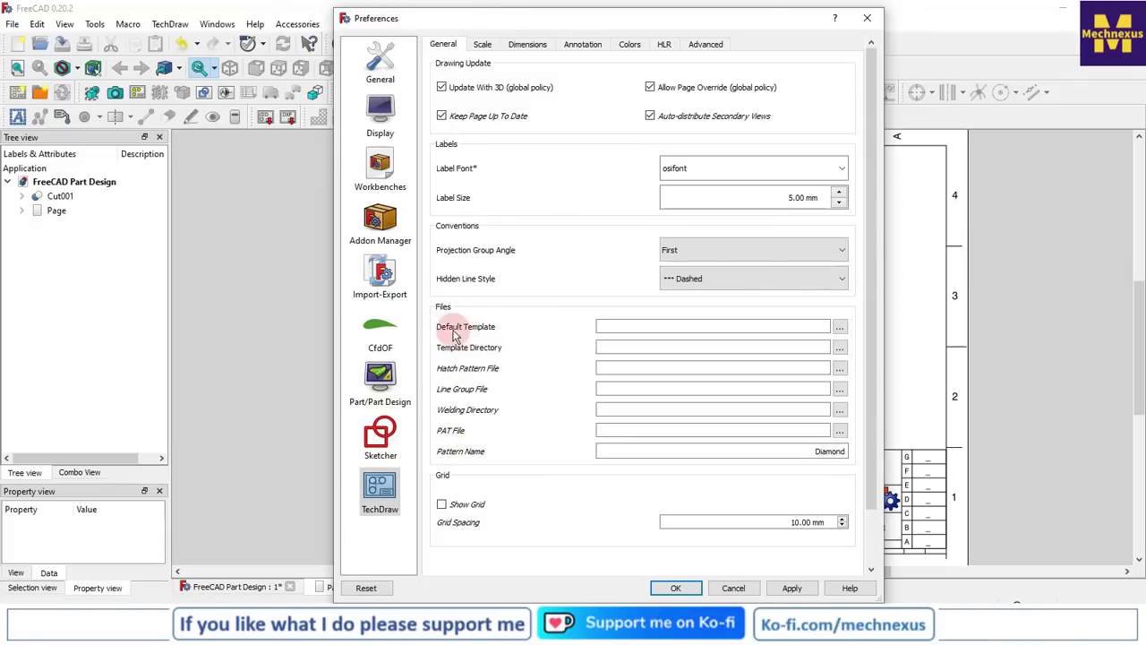
View the file chooser for the default drawing template and leave it without picking a file
left_click_drag(727, 27, 442, 30)
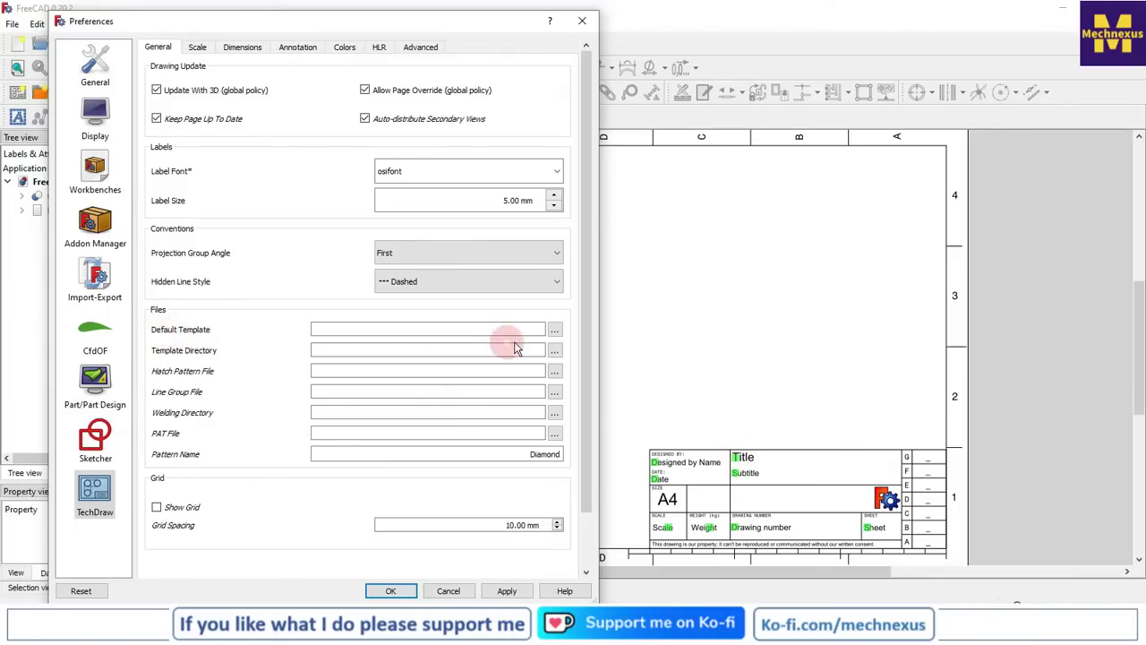
left_click(554, 329)
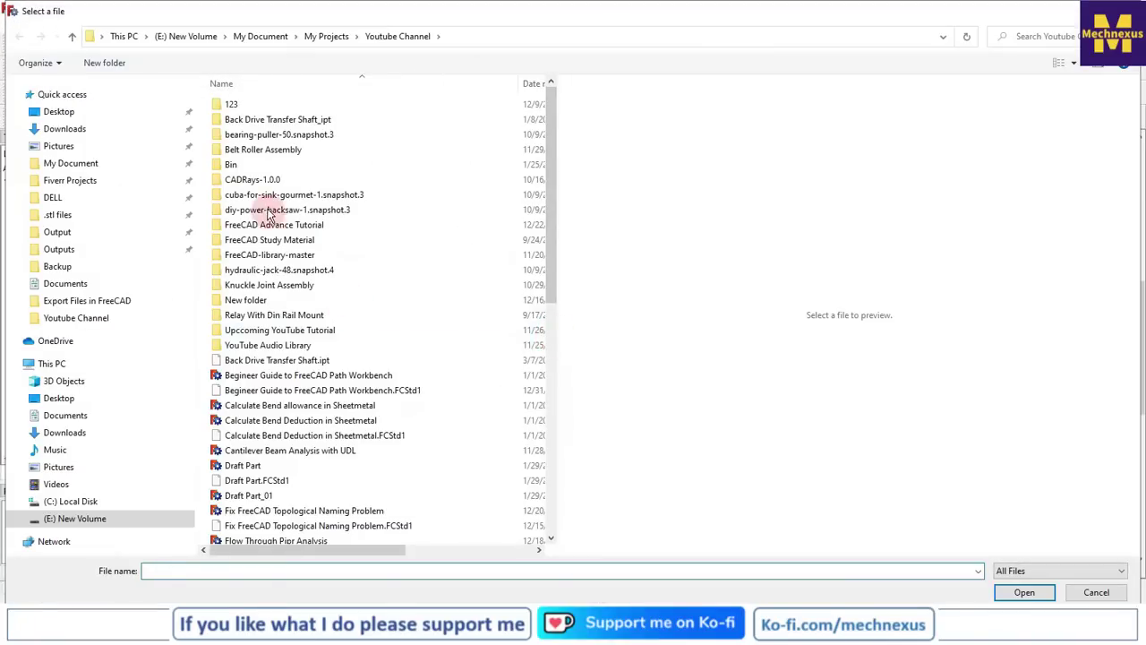
key("Escape")
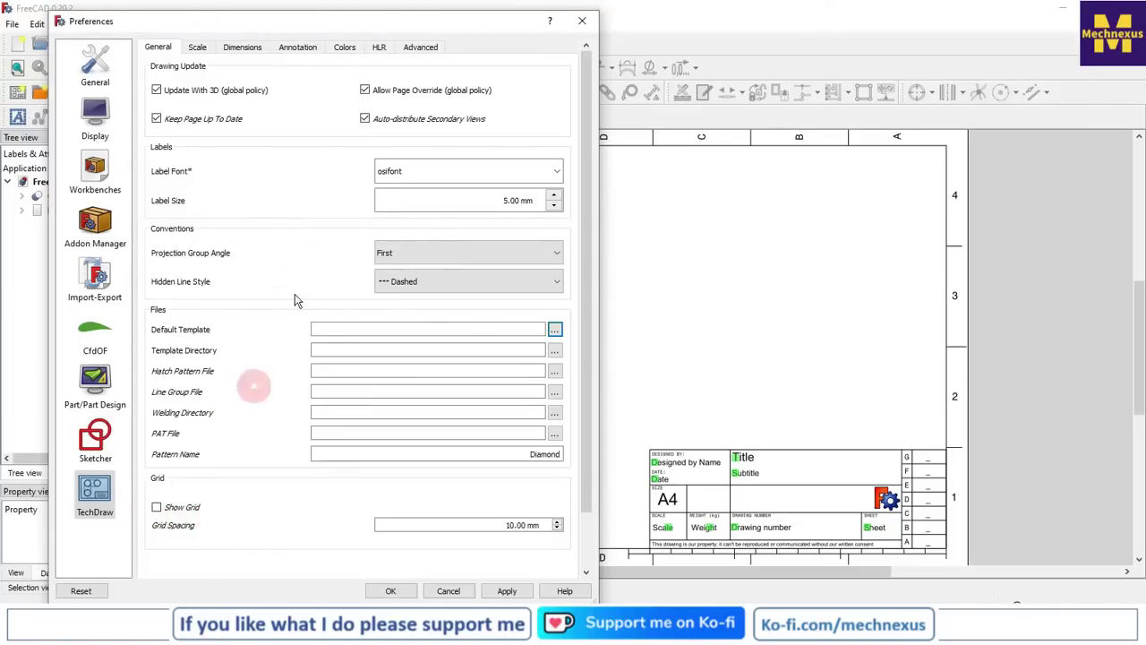
left_click_drag(363, 18, 606, 15)
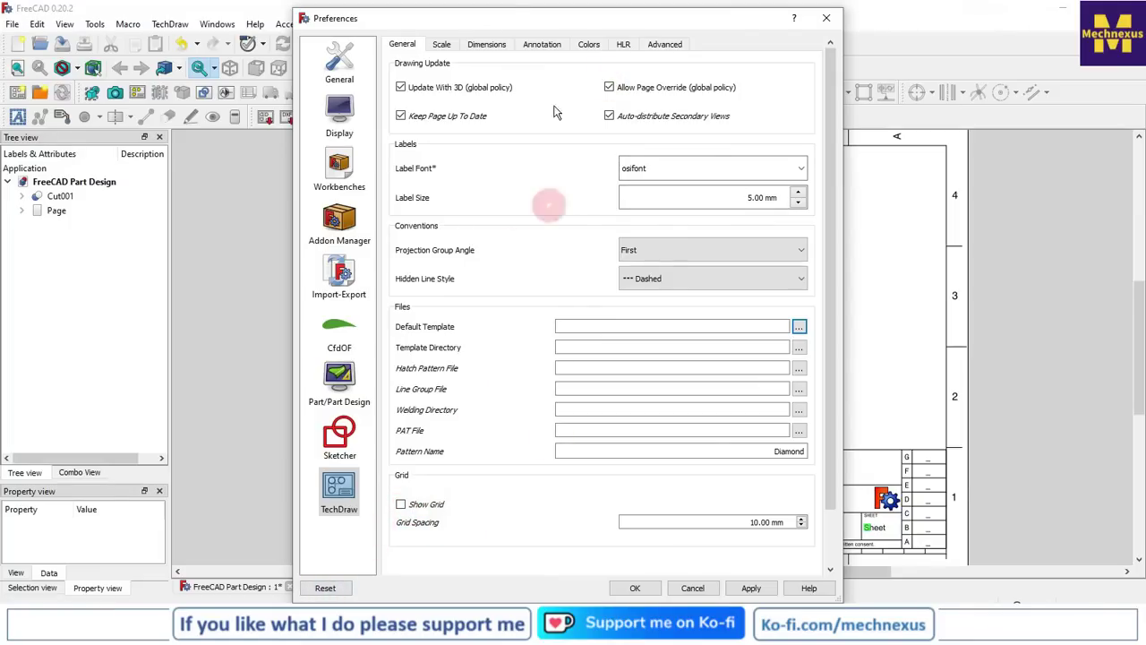
Examine the TechDraw scale preferences, including the page scale and the available view scale types
left_click(442, 46)
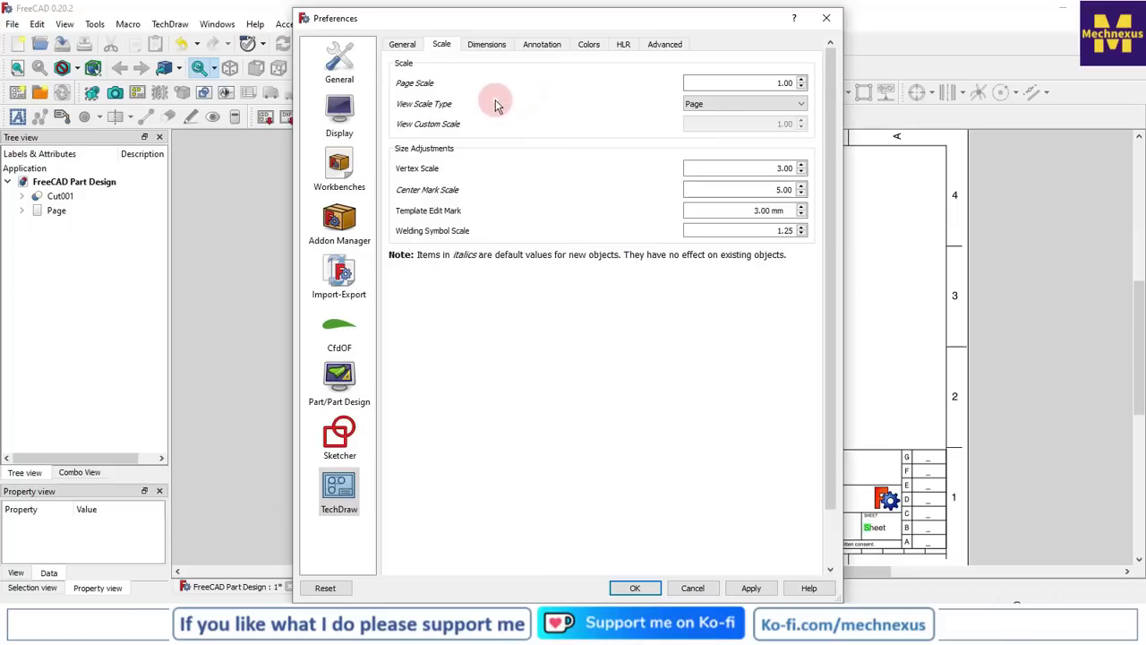
left_click(770, 82)
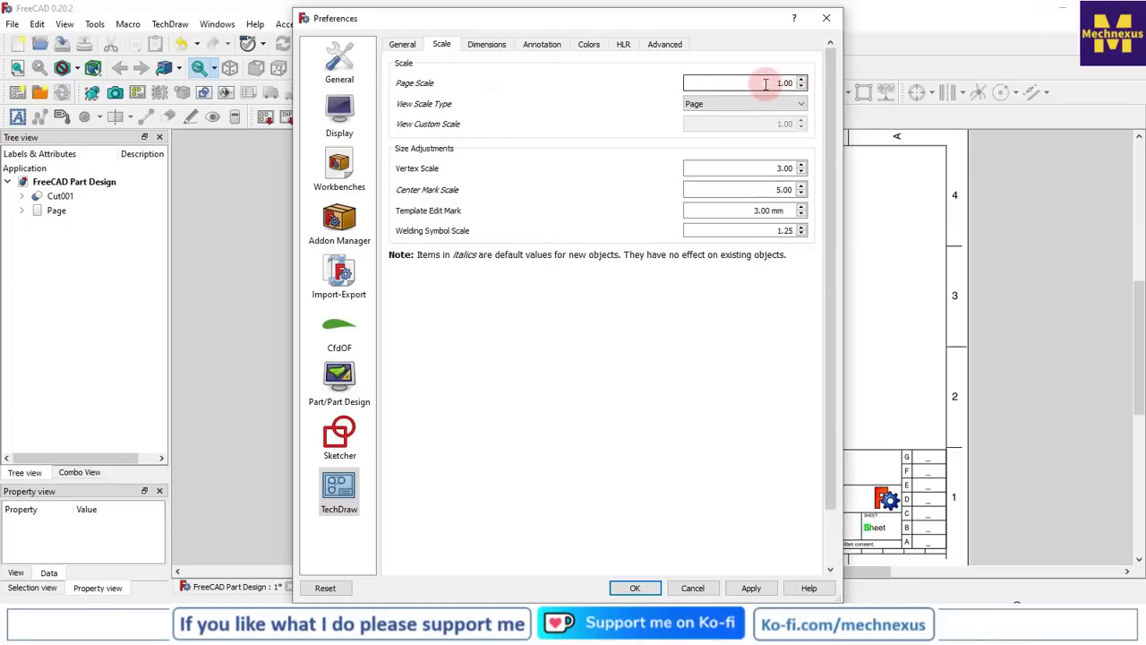
left_click(527, 119)
left_click(401, 118)
left_click(480, 114)
left_click(699, 106)
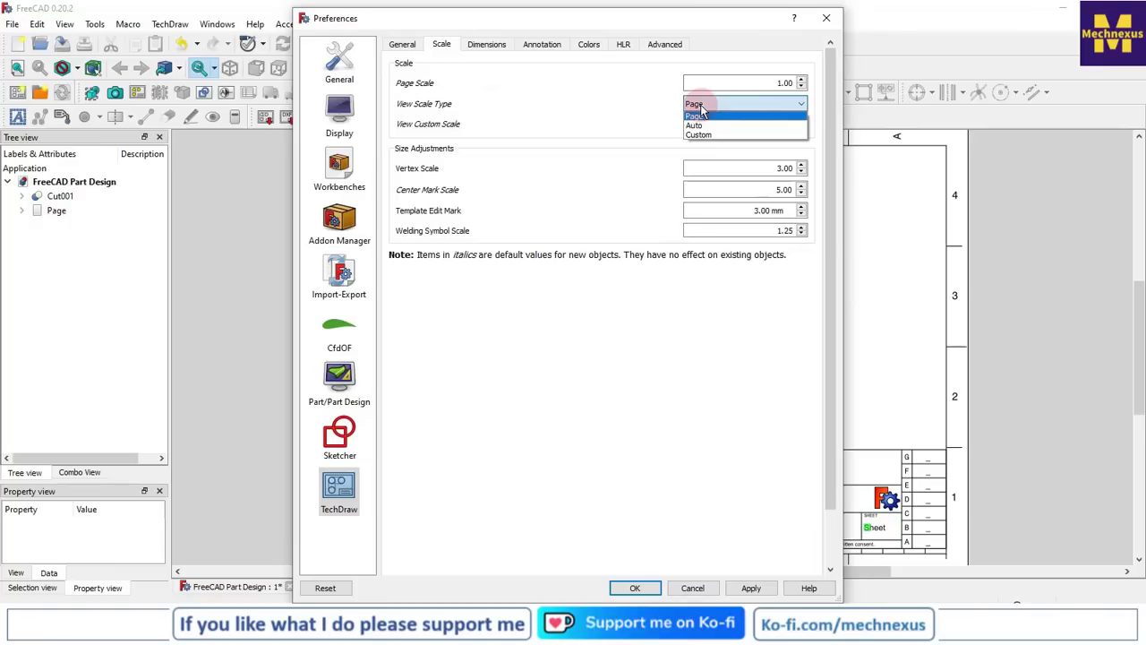
left_click(604, 121)
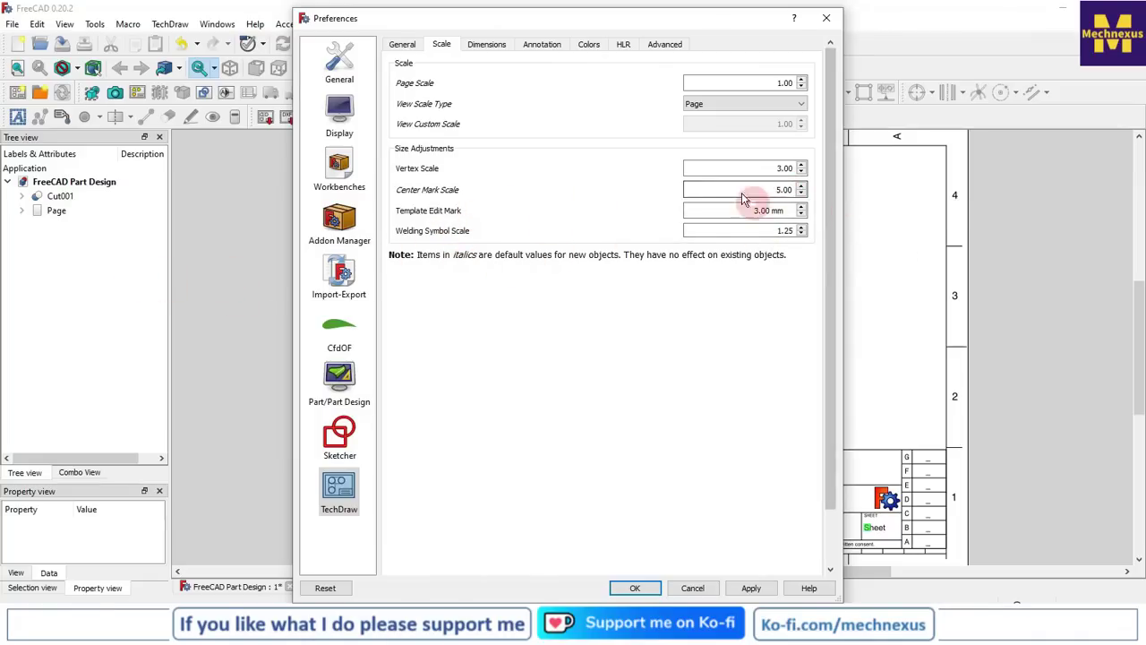
Examine the TechDraw dimension preferences and the available dimensioning standards and styles
left_click(477, 47)
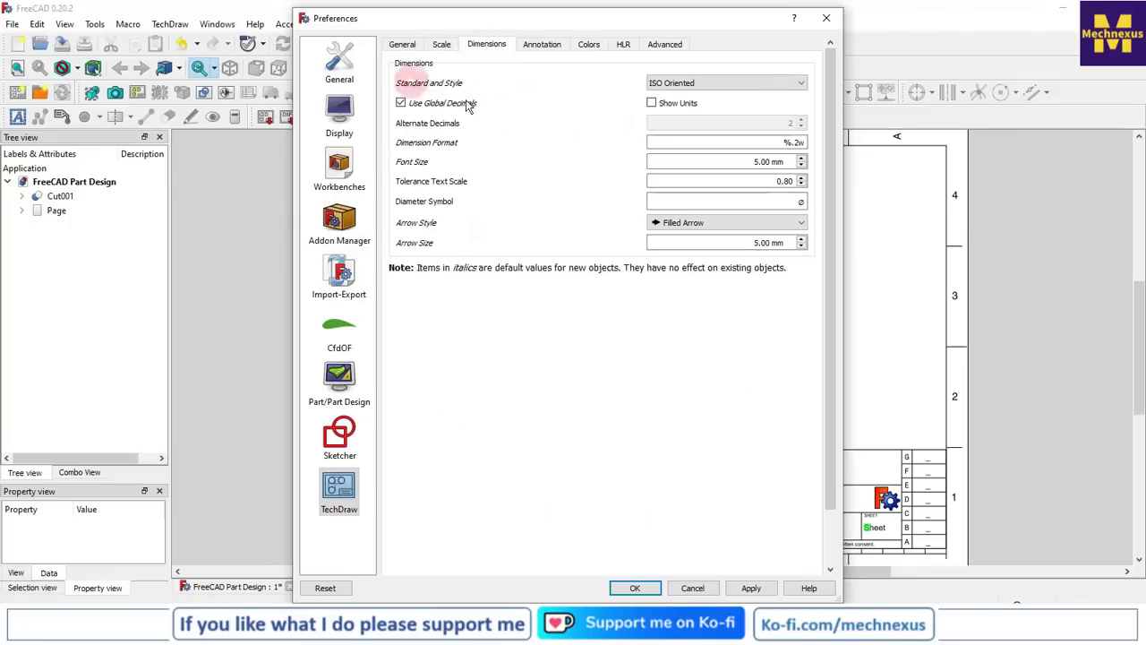
left_click(744, 85)
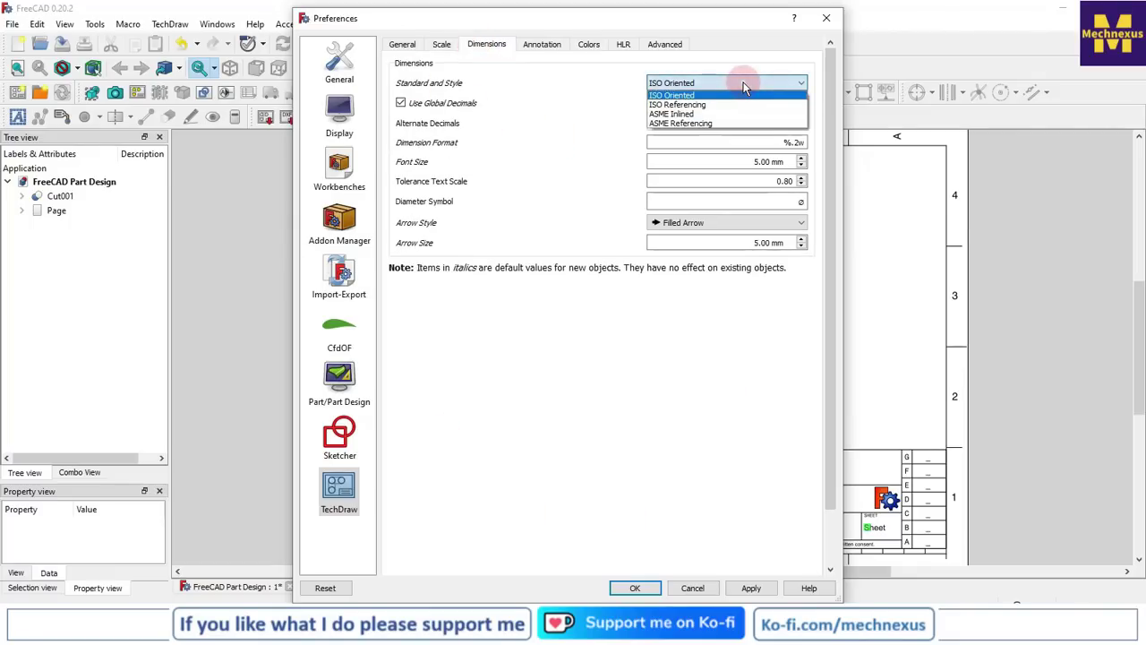
left_click(684, 99)
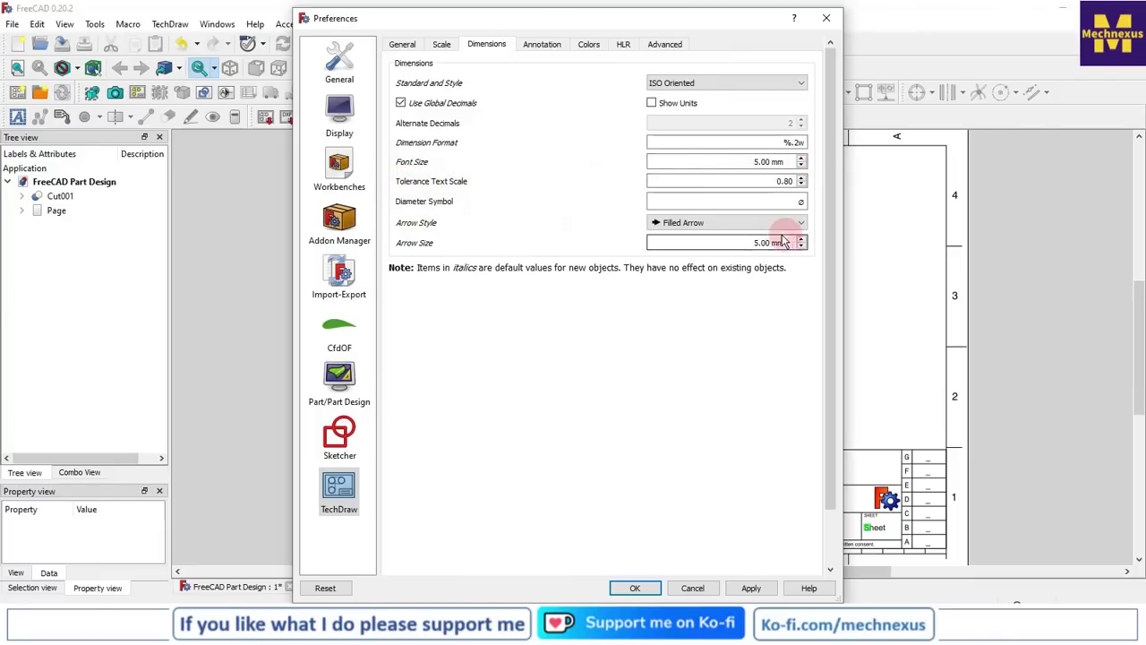
Examine the annotation preferences, checking the choices for section line style, section line standard and line width group
left_click(535, 45)
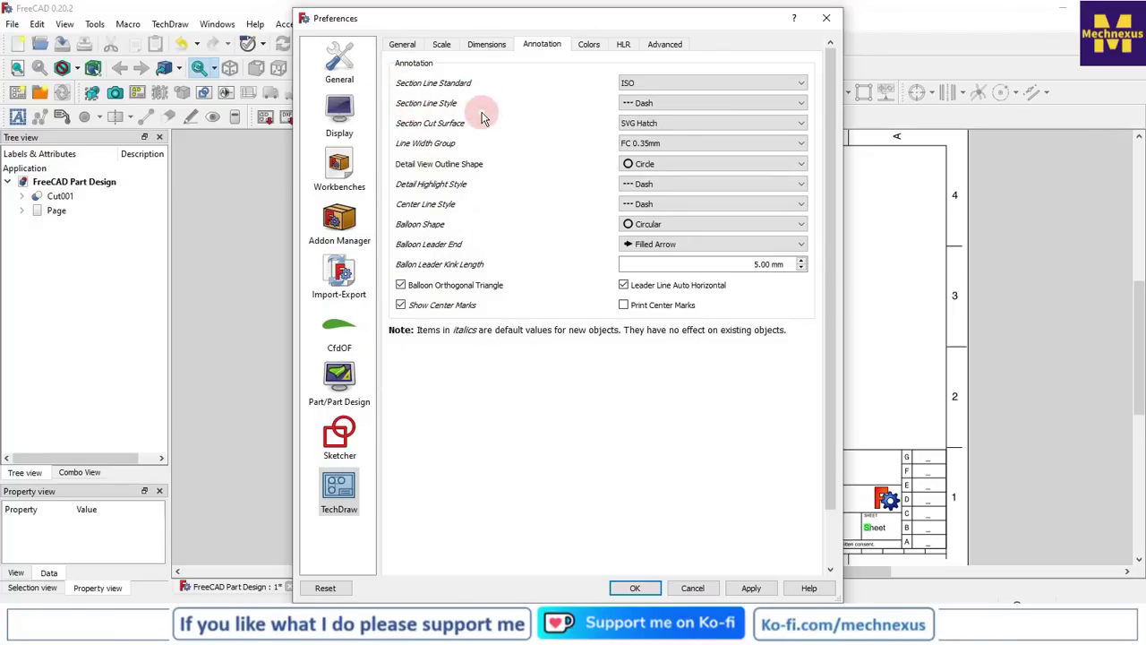
left_click(672, 104)
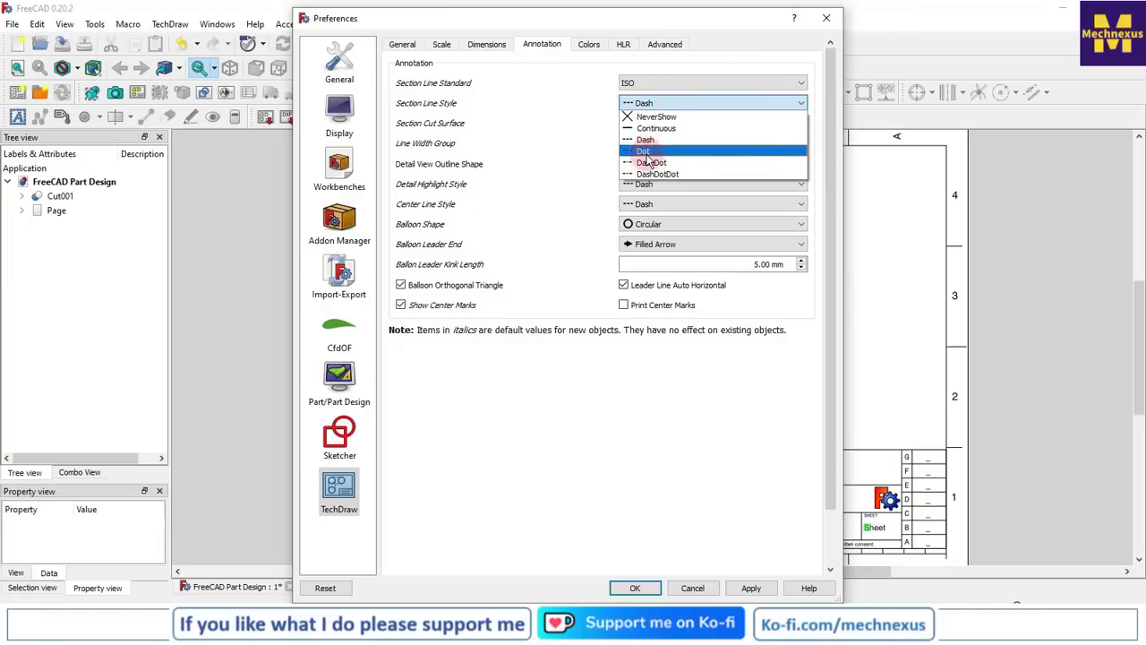
left_click(643, 104)
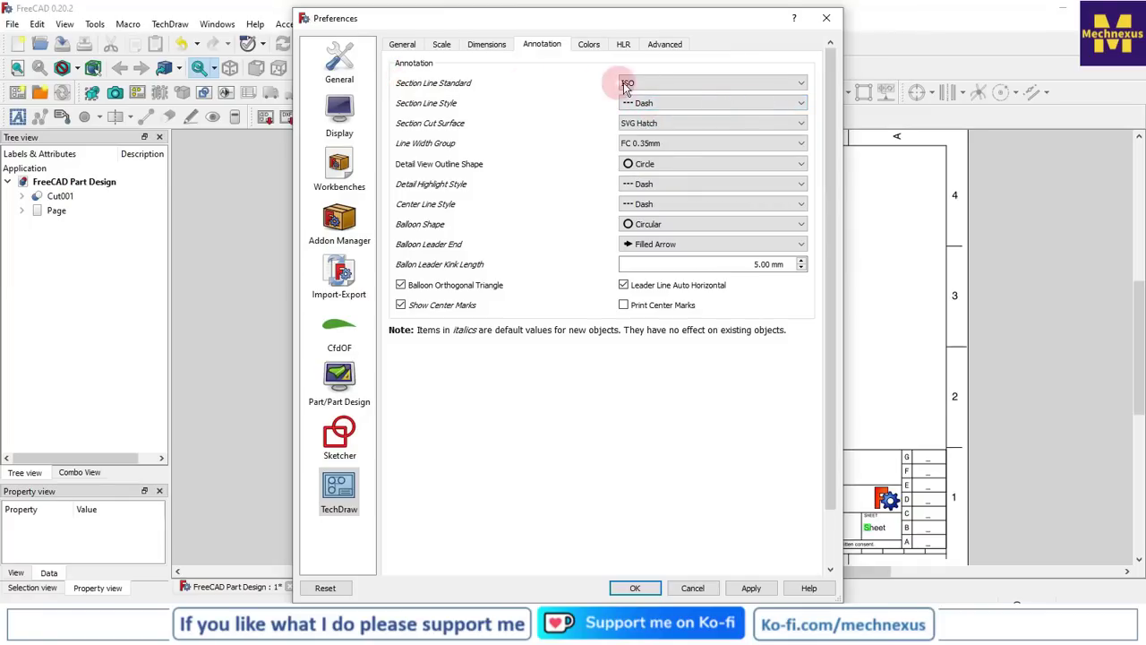
left_click(663, 83)
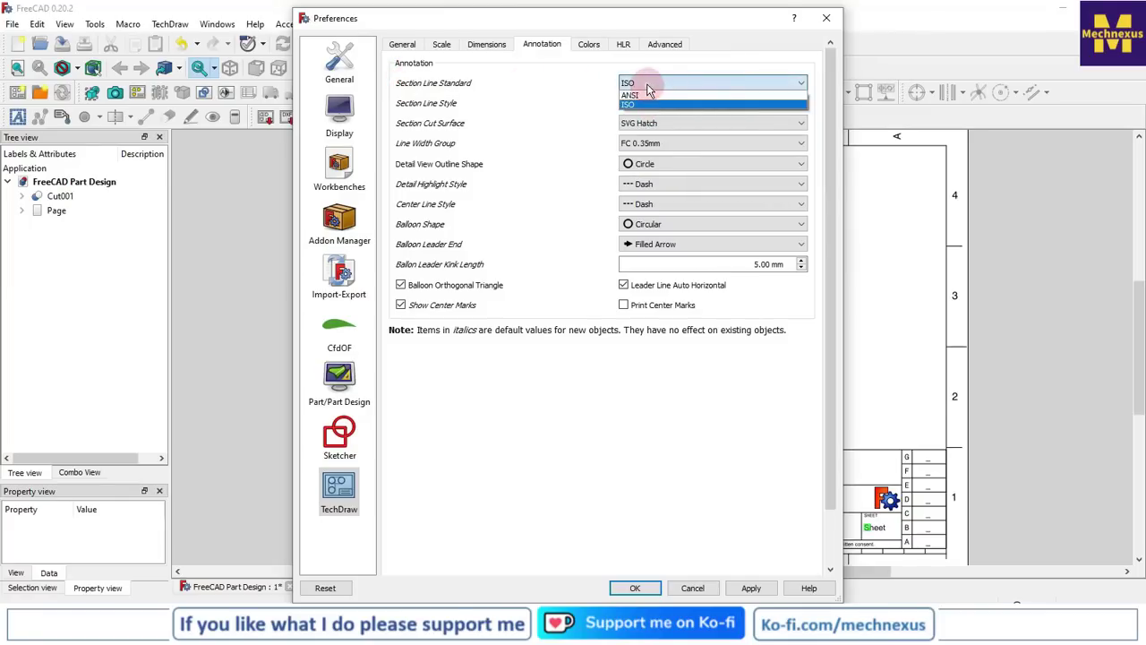
left_click(646, 104)
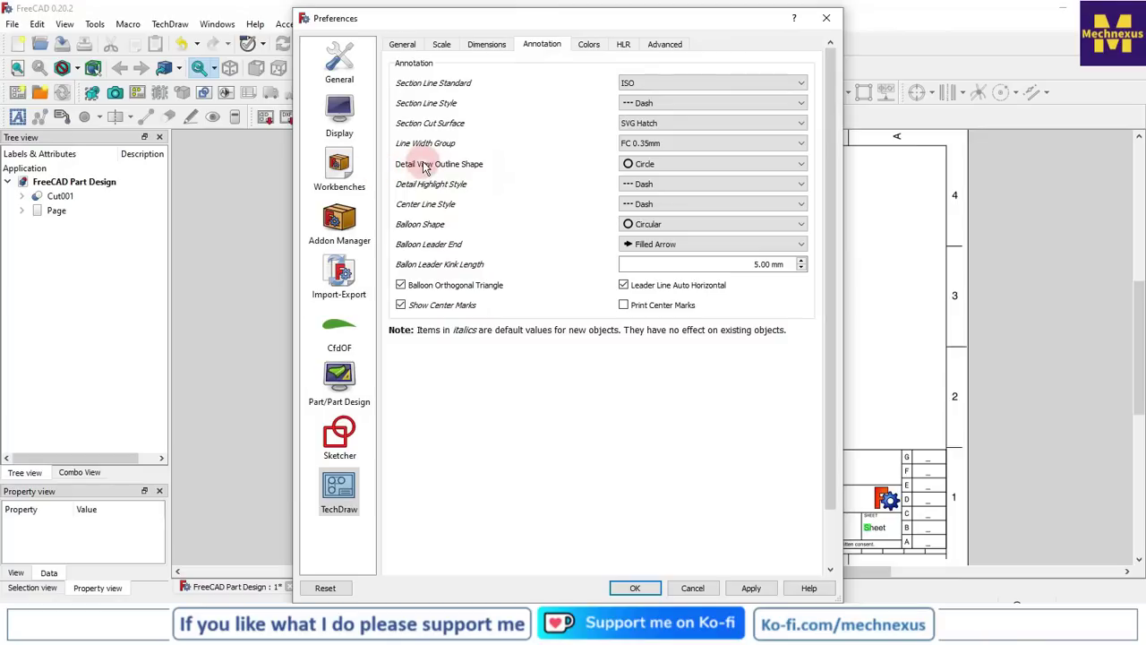
left_click(666, 145)
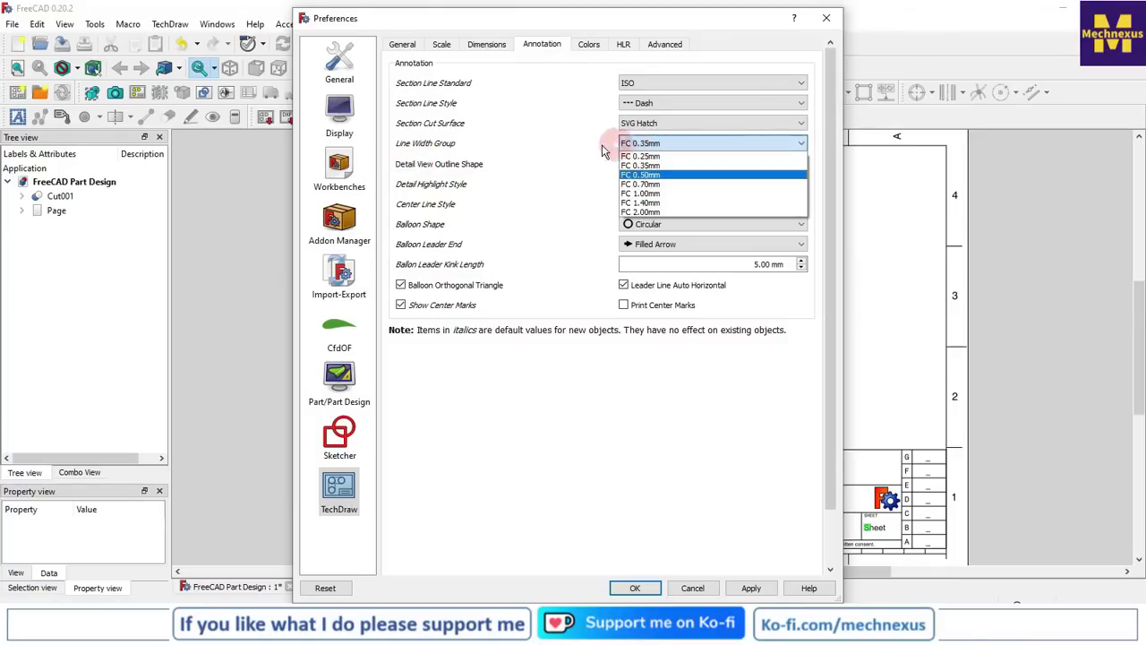
left_click(423, 168)
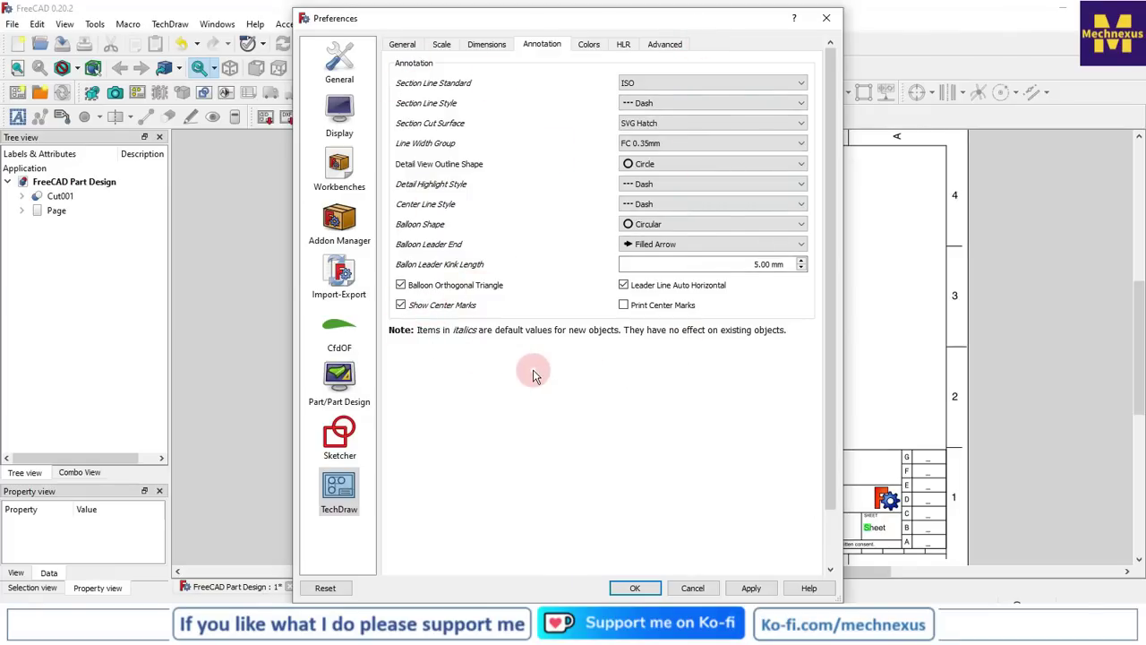
Review the TechDraw color preferences and view the dimension color chooser without changing the color
left_click(588, 45)
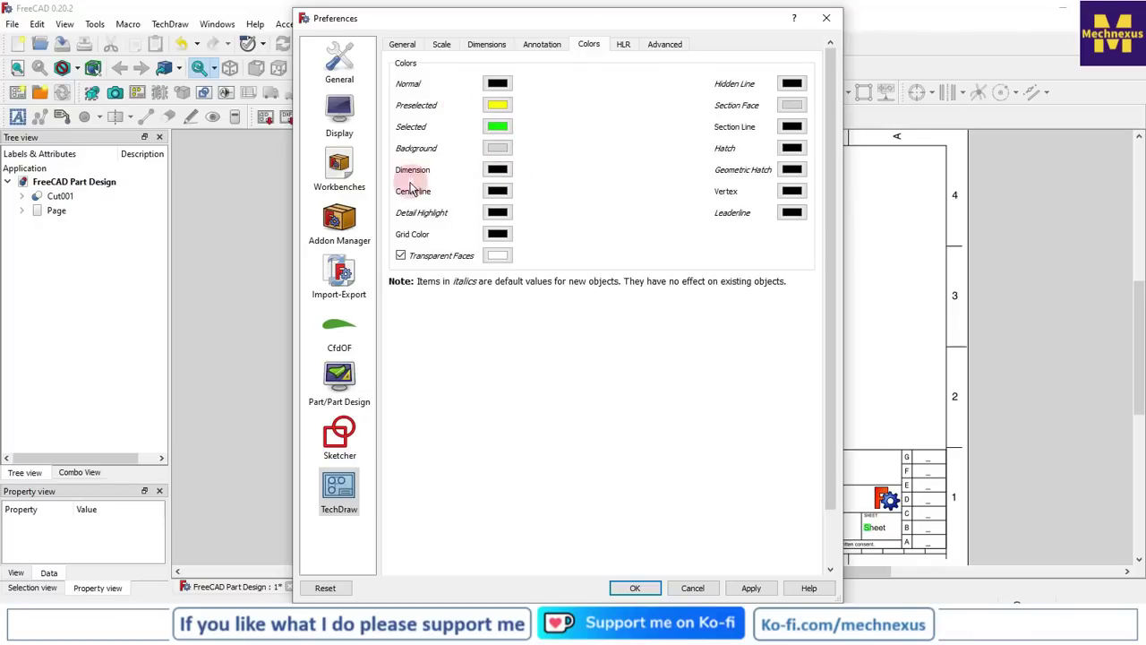
left_click(499, 171)
left_click(606, 123)
left_click(718, 442)
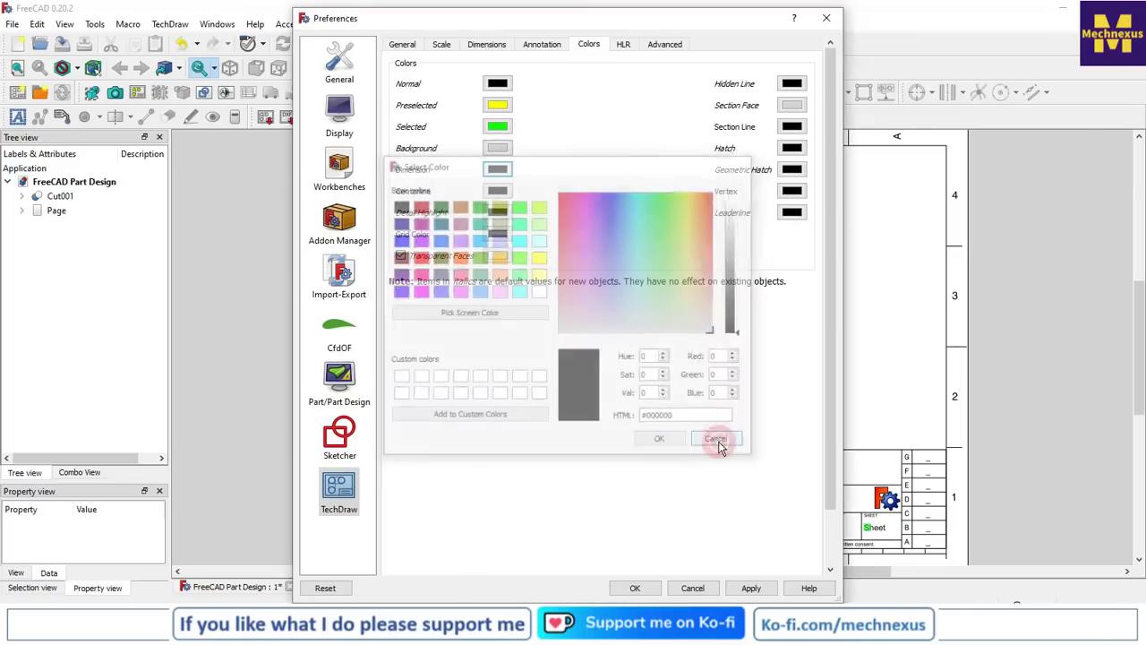
Review the remaining TechDraw preferences: the centerline color chooser, the hidden line removal options and the advanced settings
left_click(498, 192)
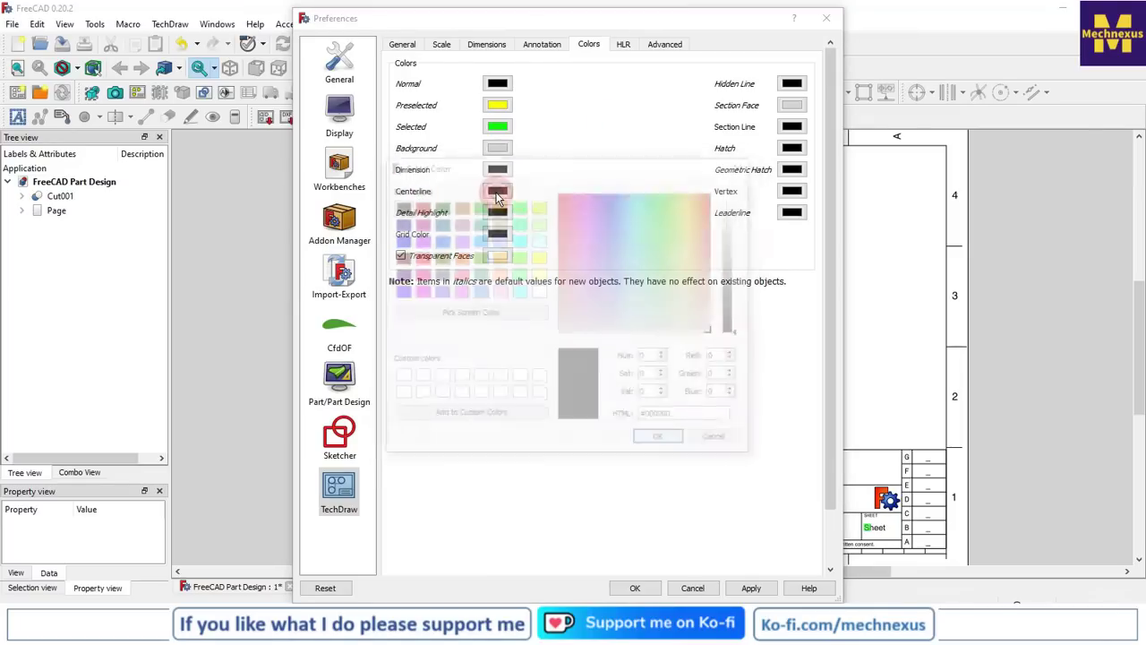
left_click(724, 440)
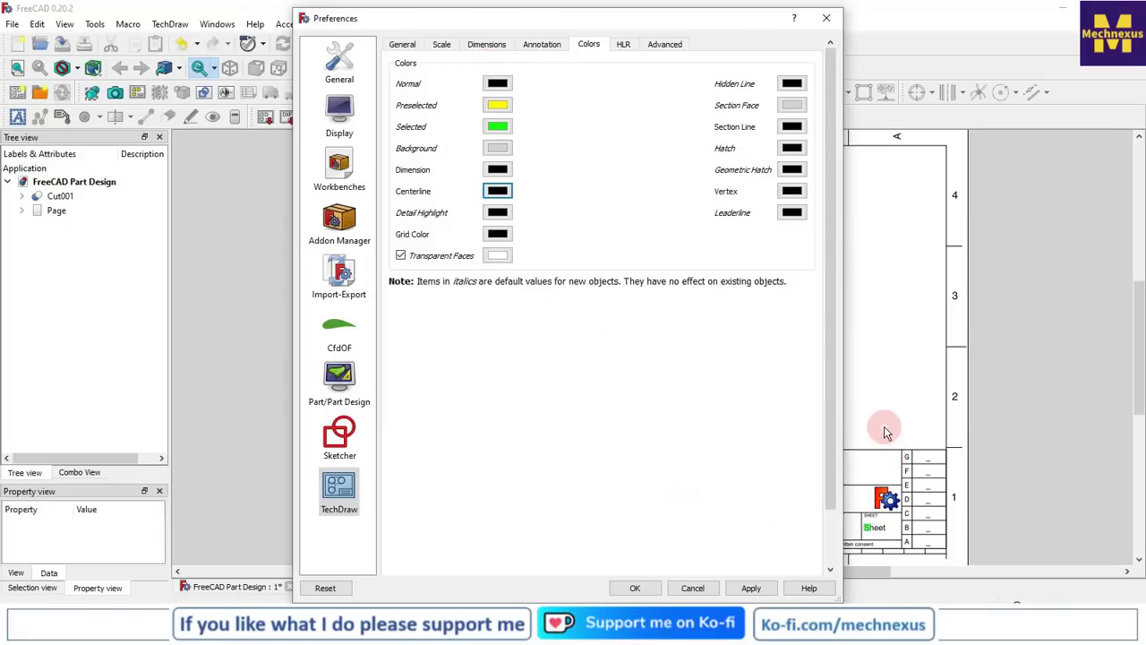
left_click(626, 45)
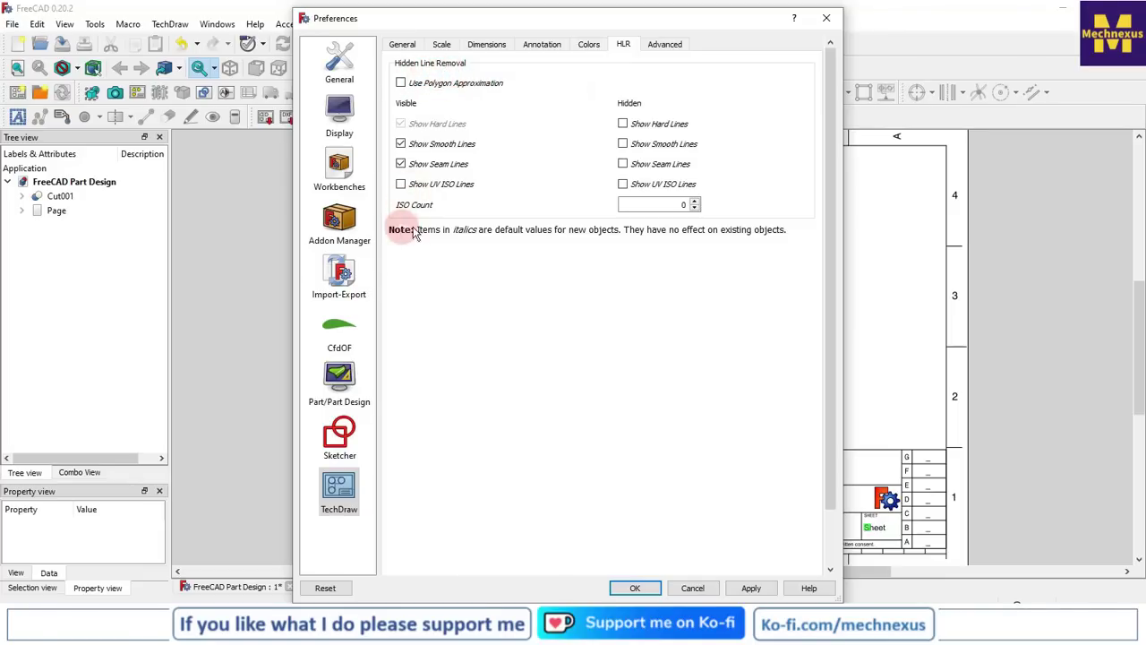
left_click(676, 44)
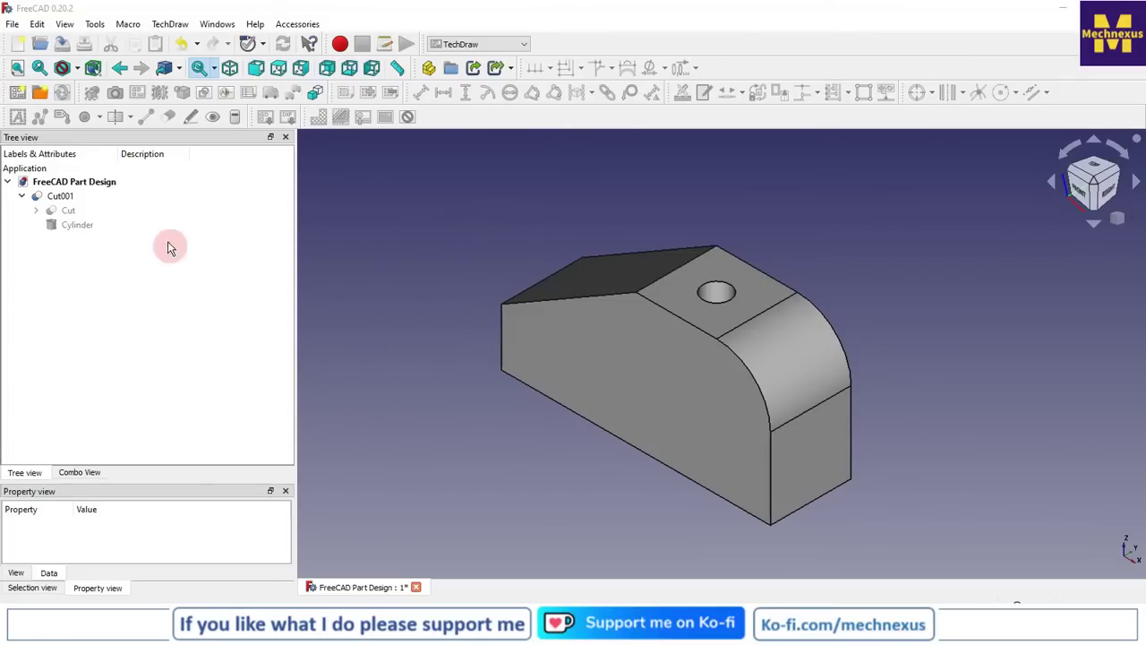
Insert a default TechDraw page and orient the 3D model to its front view
left_click(16, 93)
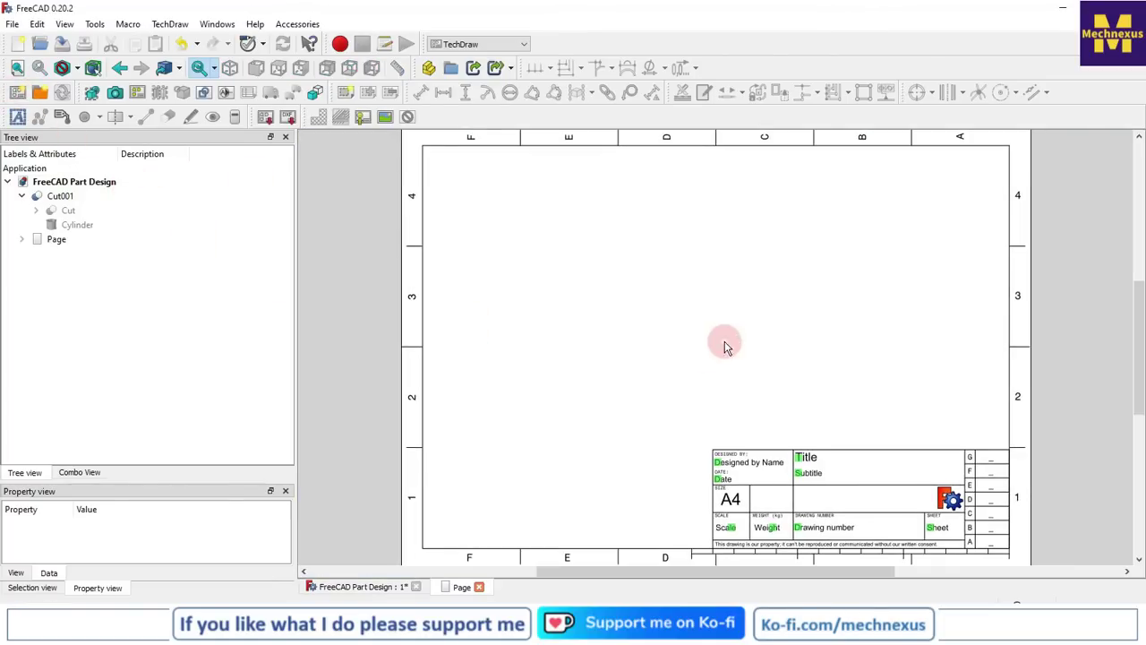
left_click(363, 589)
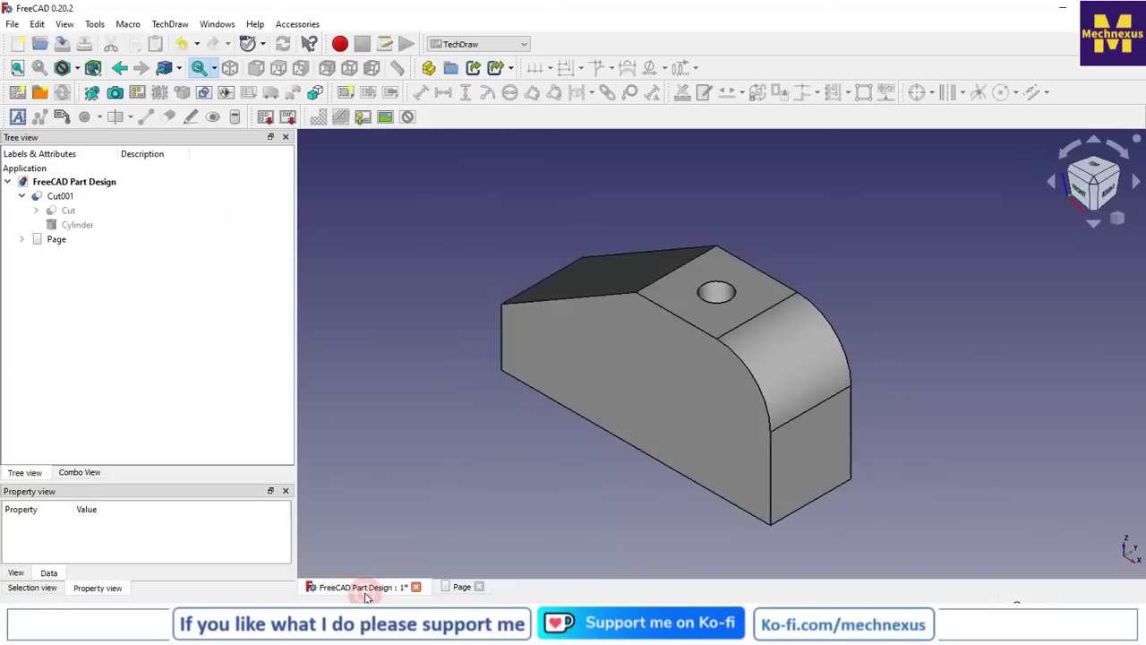
left_click(1082, 197)
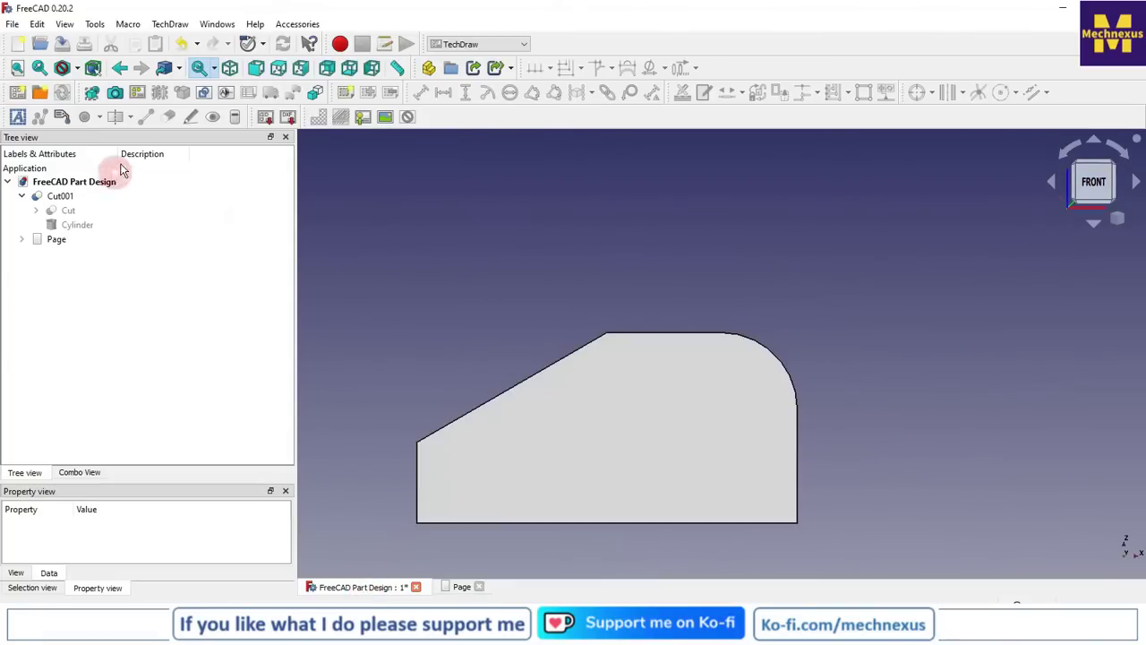
Start a projection group for the Cut001 part and set its projection to Third Angle
left_click(143, 97)
left_click(677, 274)
left_click(61, 196)
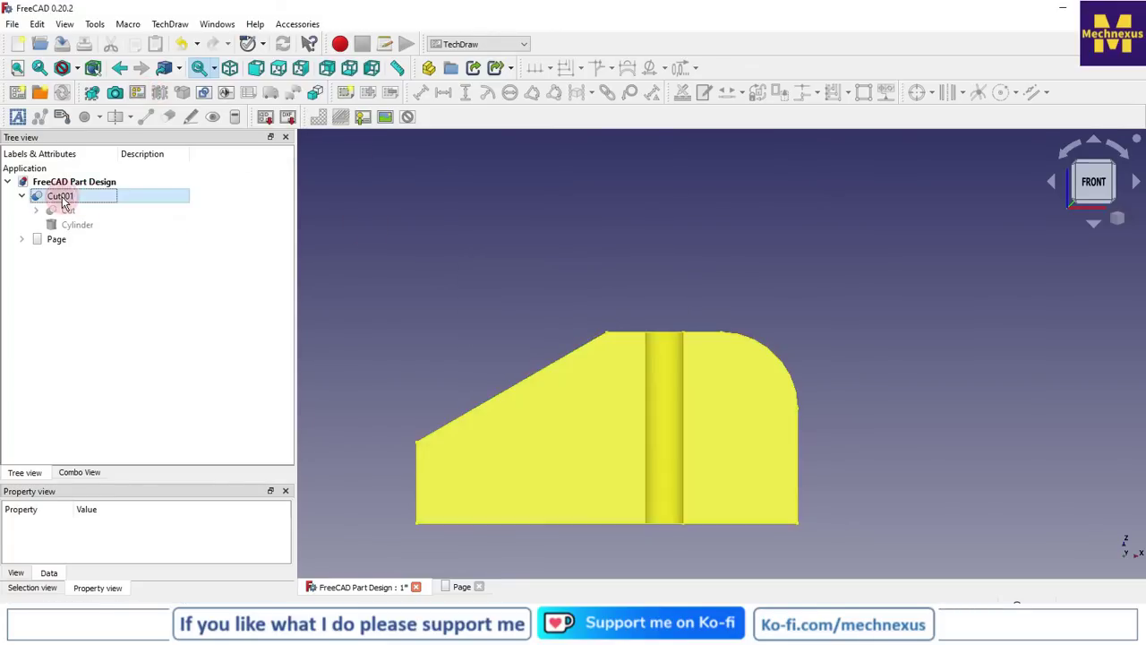
left_click(140, 98)
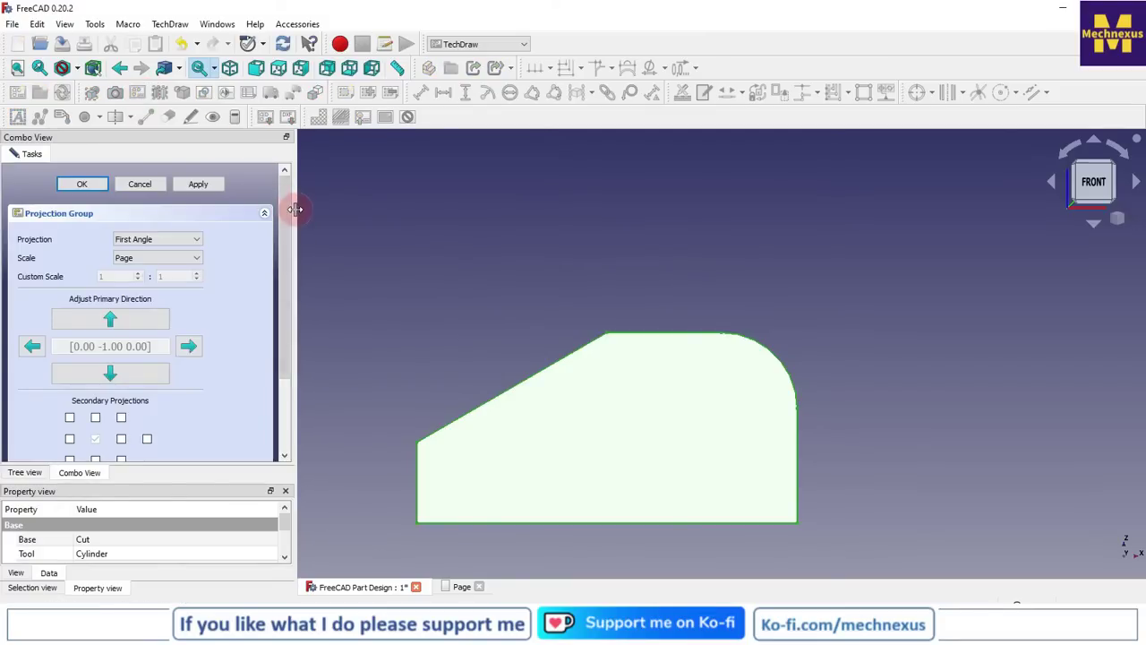
left_click_drag(284, 212, 281, 257)
left_click(164, 184)
left_click(161, 193)
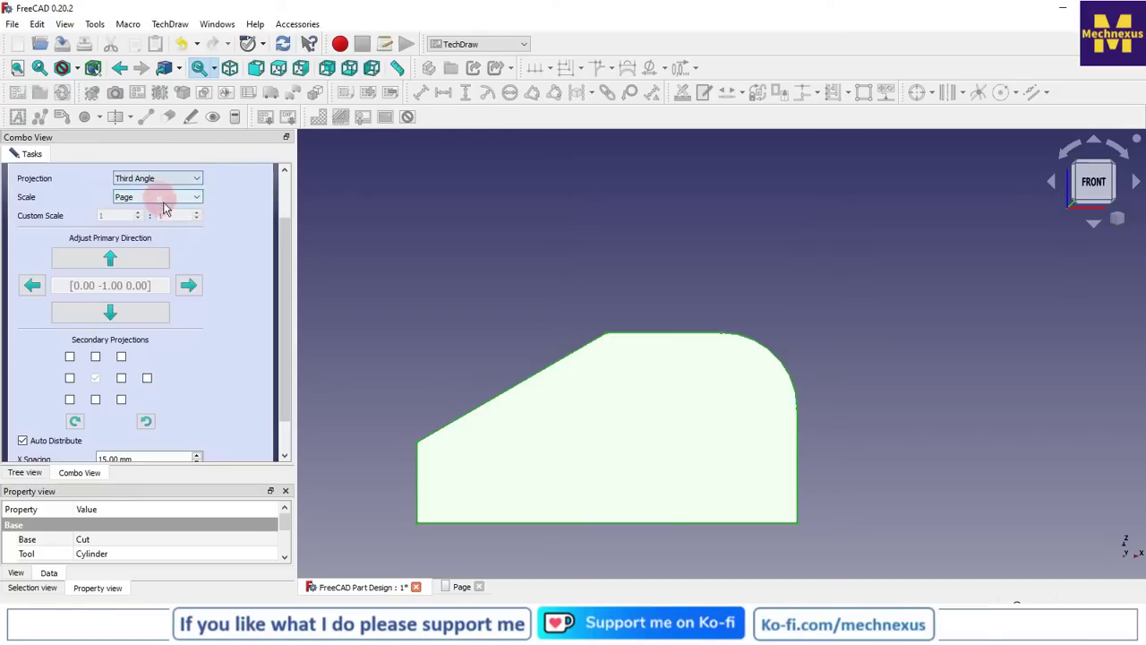
Include the top, right and bottom secondary projections and create the projection group
left_click(96, 357)
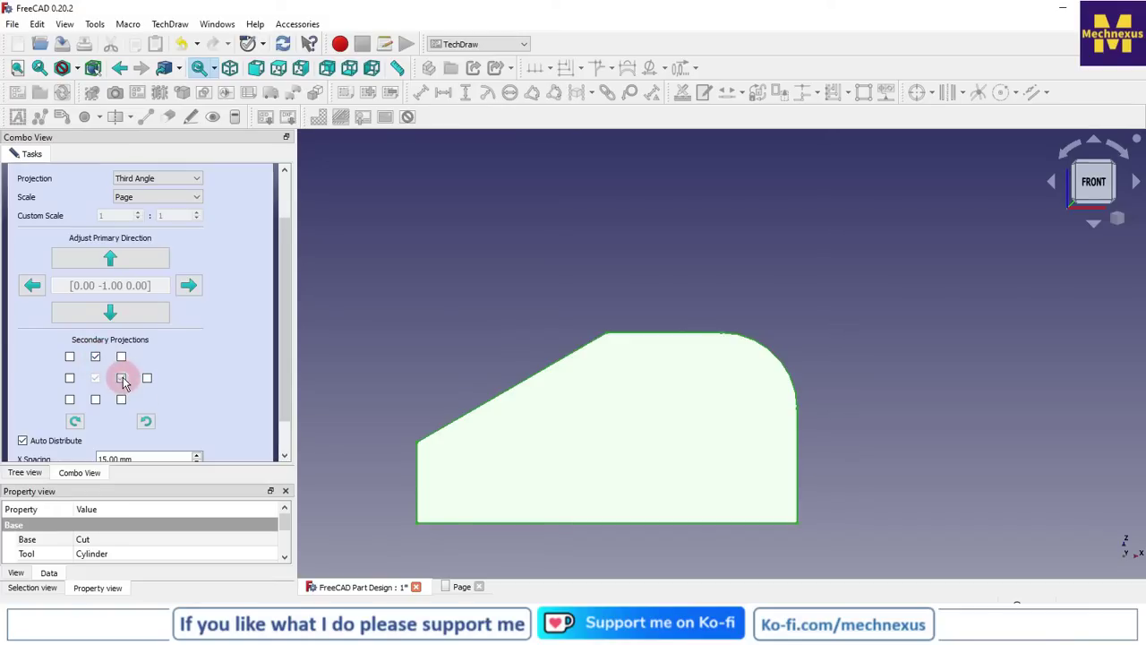
left_click(122, 379)
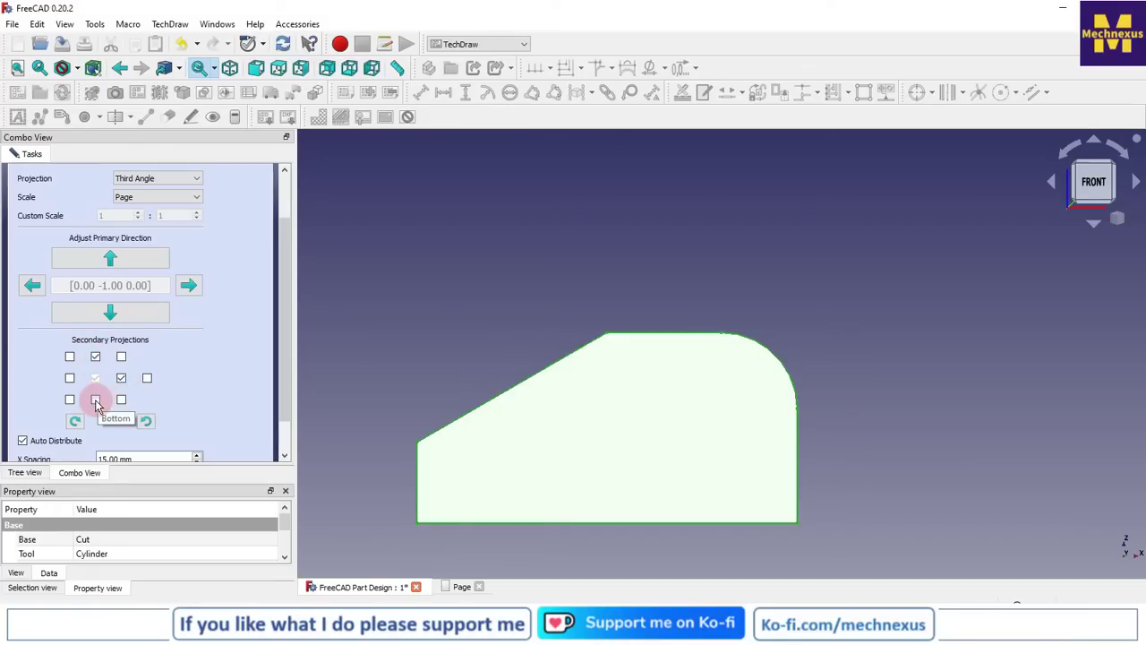
left_click(96, 400)
left_click_drag(288, 261, 286, 318)
left_click(98, 418)
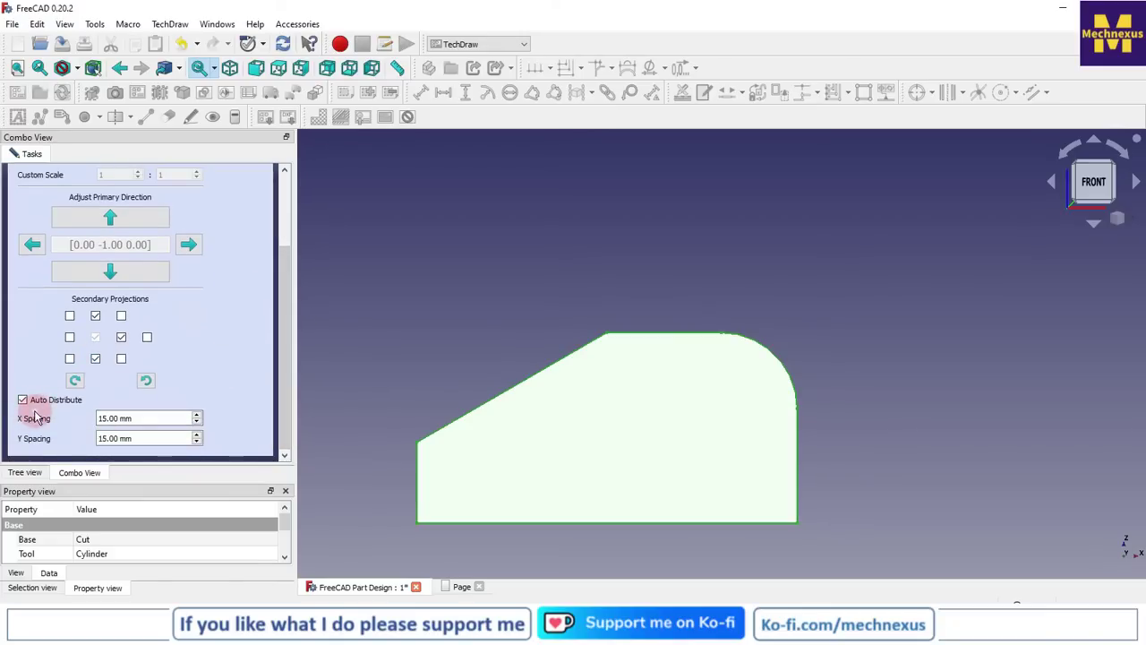
left_click_drag(30, 445, 102, 438)
left_click(134, 338)
left_click(171, 310)
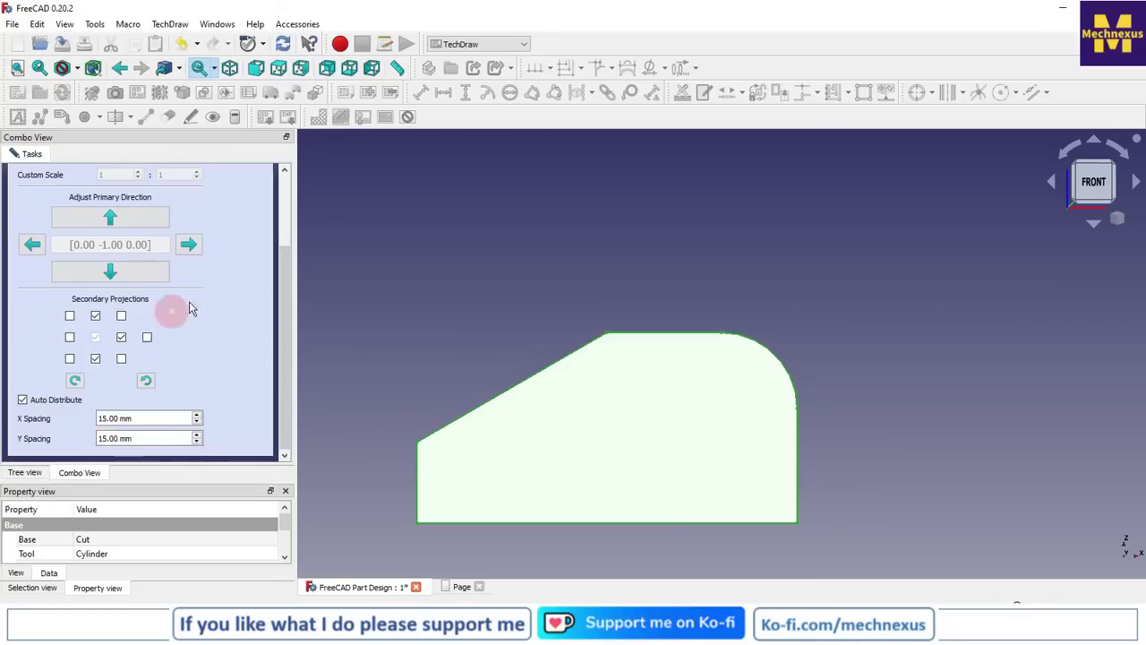
left_click_drag(286, 259, 286, 179)
left_click(86, 185)
left_click(331, 301)
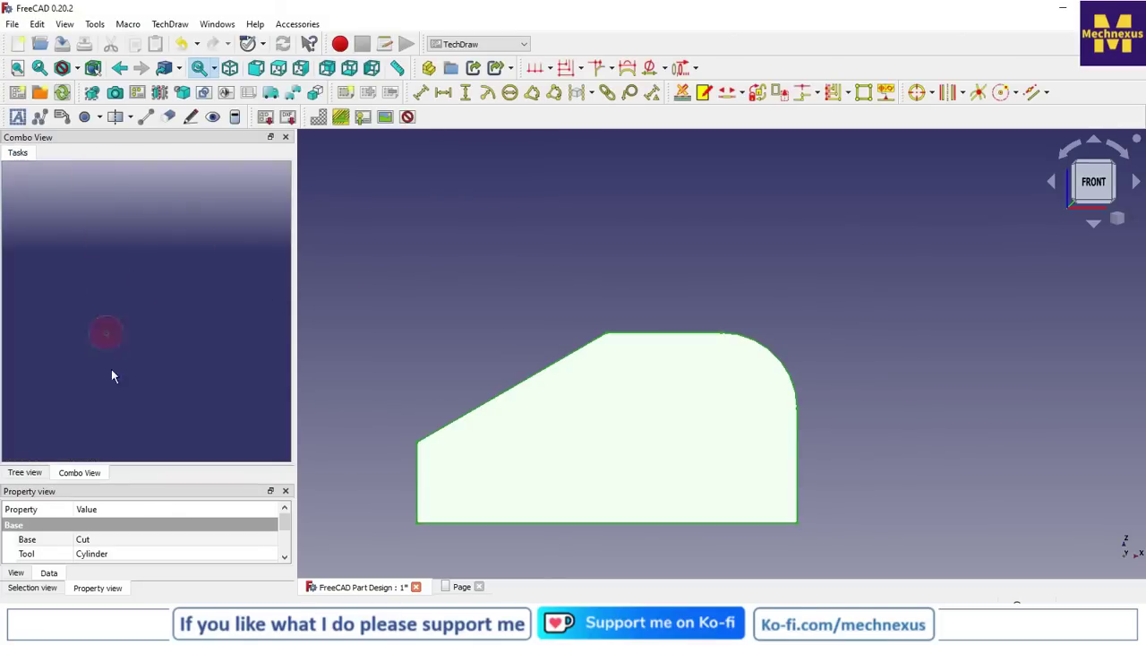
Show the model tree and open the drawing page to inspect the projected views
left_click(36, 469)
left_click(458, 589)
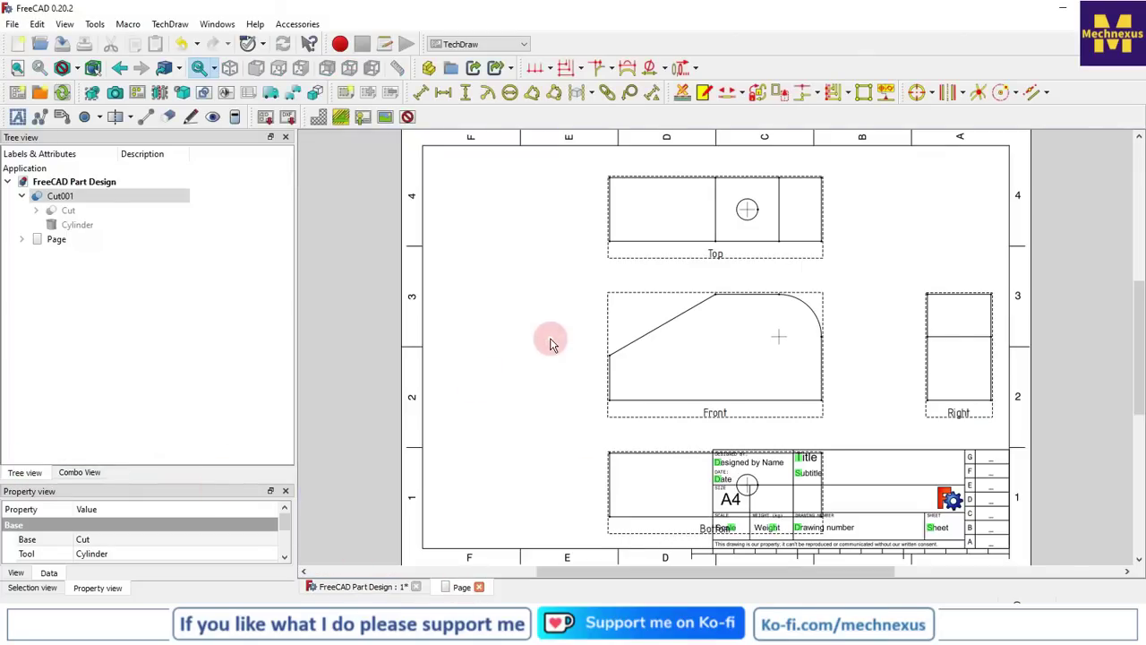
scroll(550, 343, "up", 1)
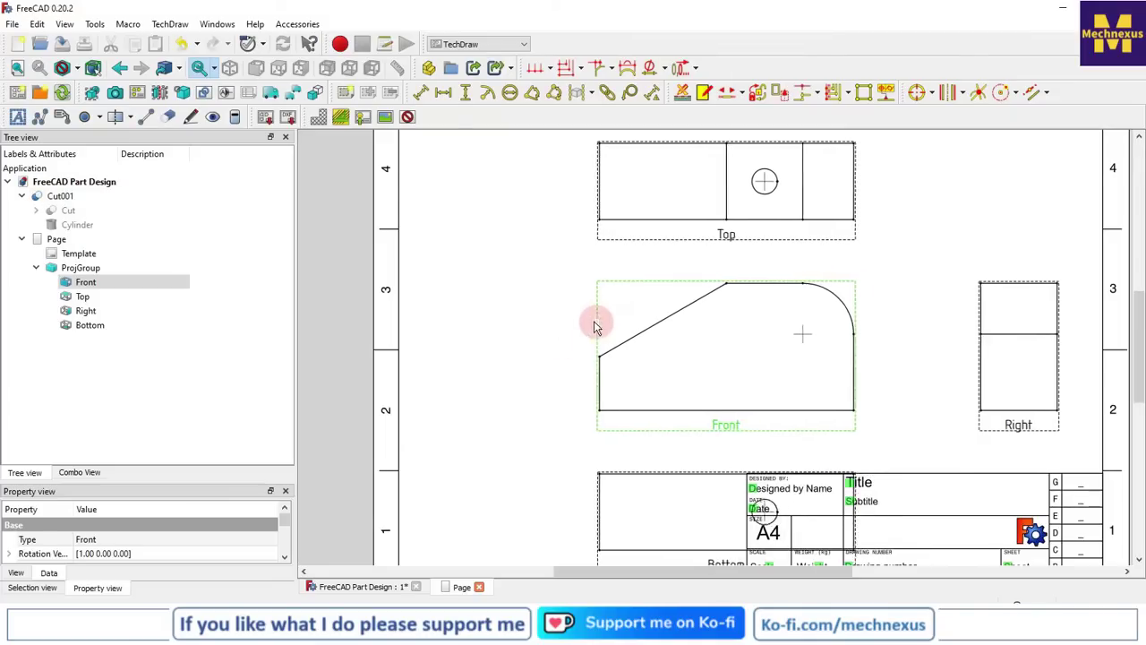
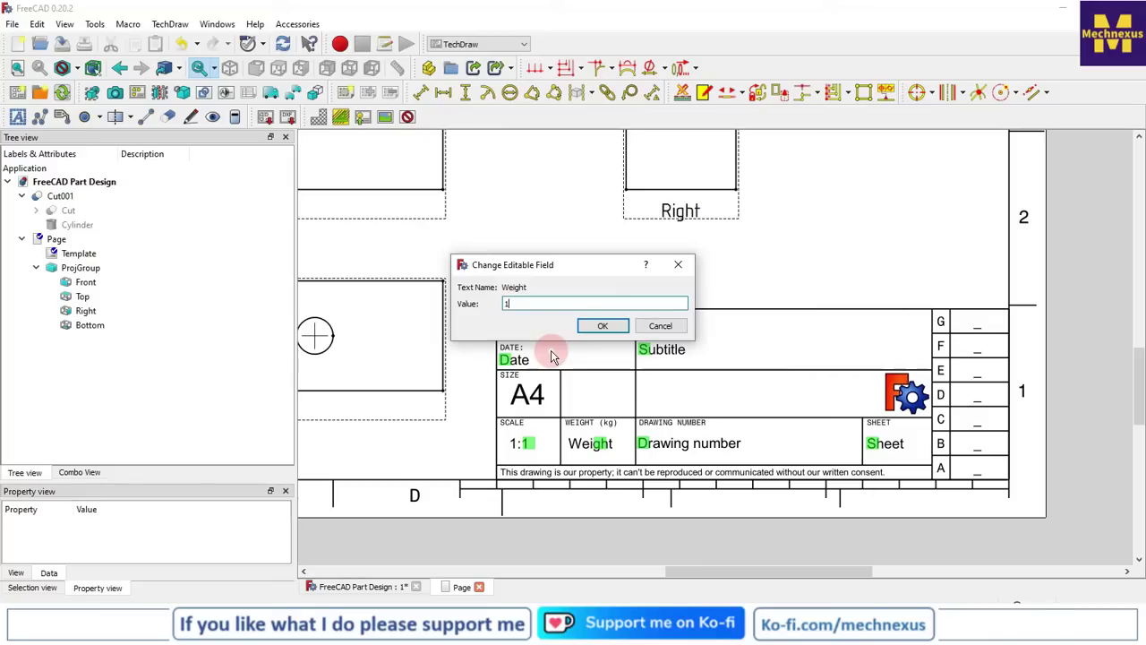
Set the weight field in the title block to 1Kg
left_click(596, 326)
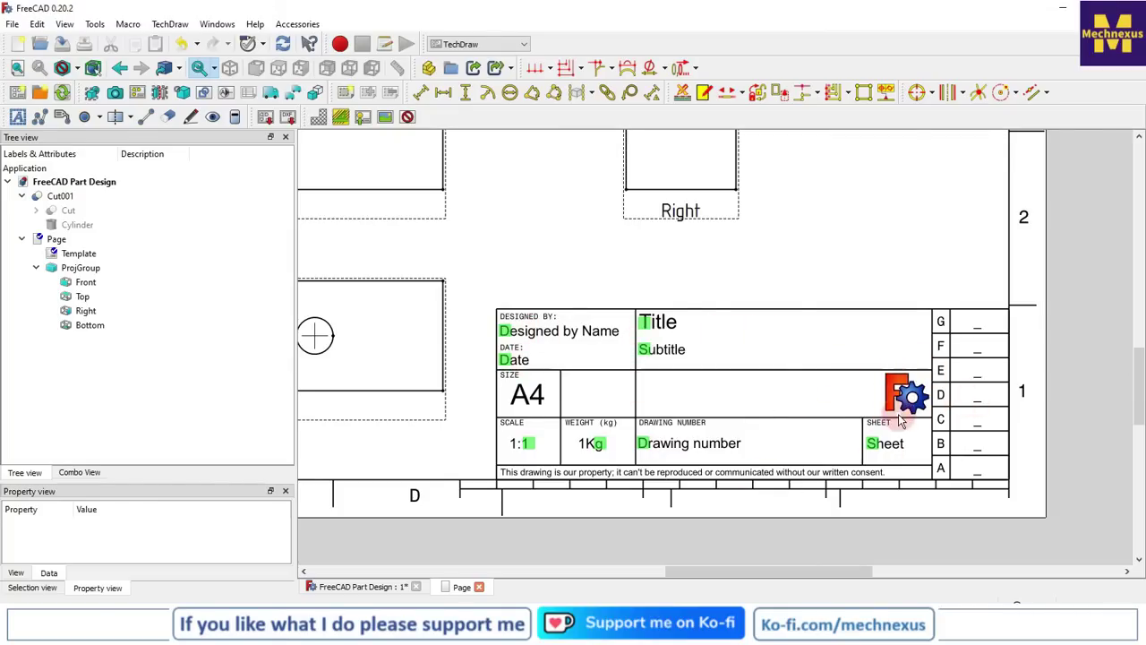
scroll(901, 421, "down", 4)
scroll(836, 329, "up", 1)
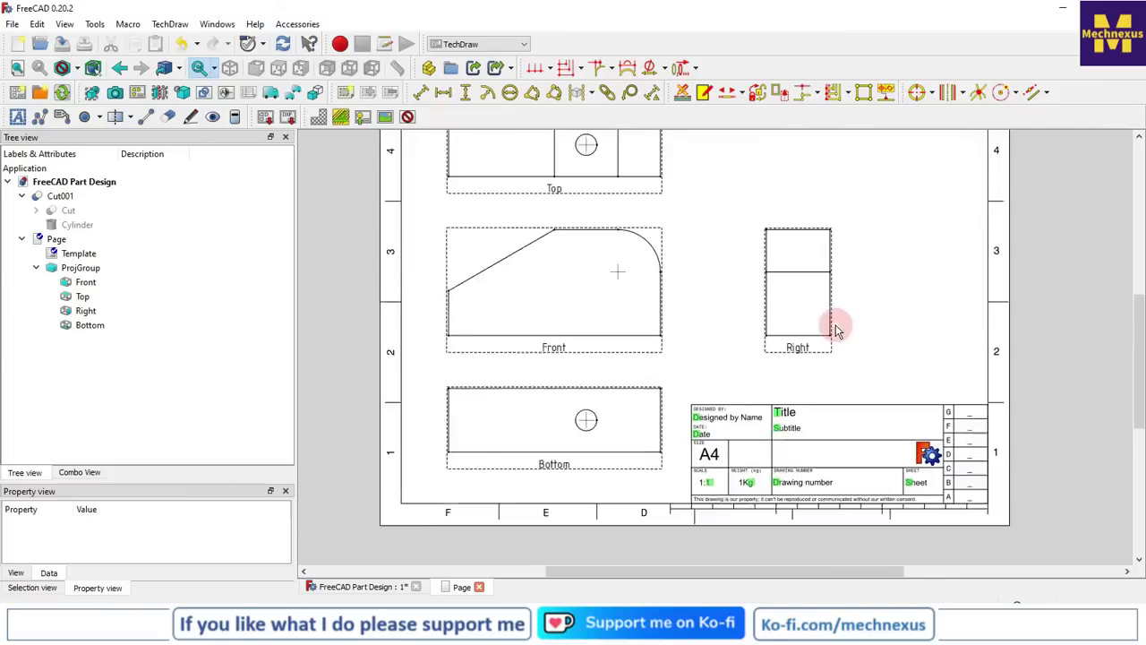
scroll(837, 329, "up", 1)
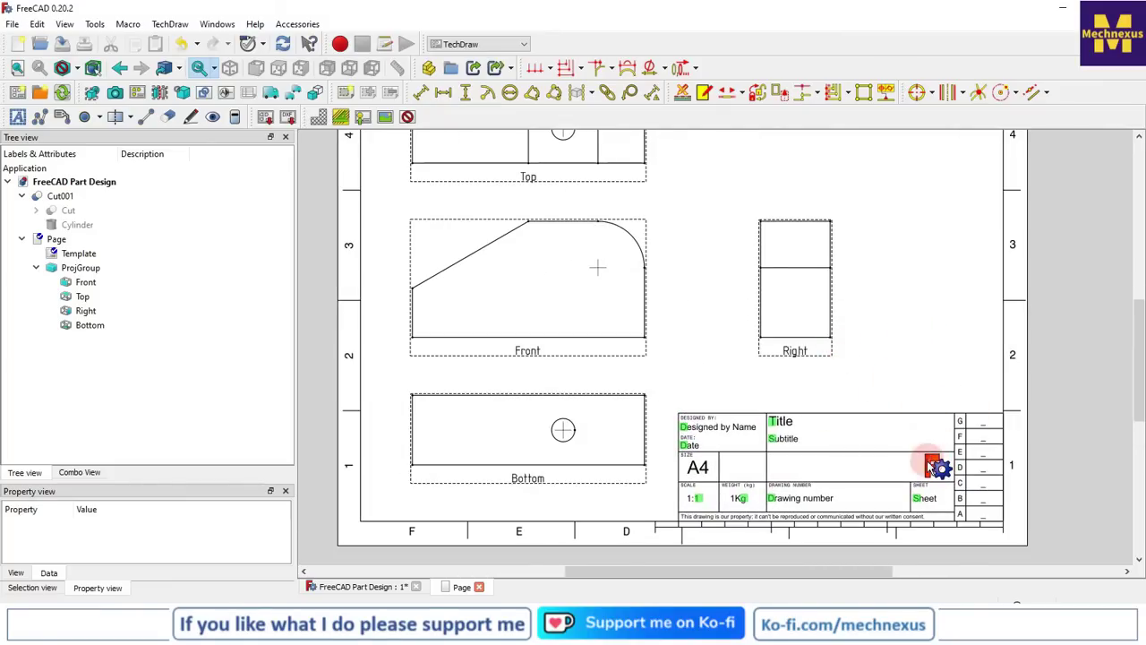
scroll(900, 452, "up", 1)
scroll(900, 452, "down", 3)
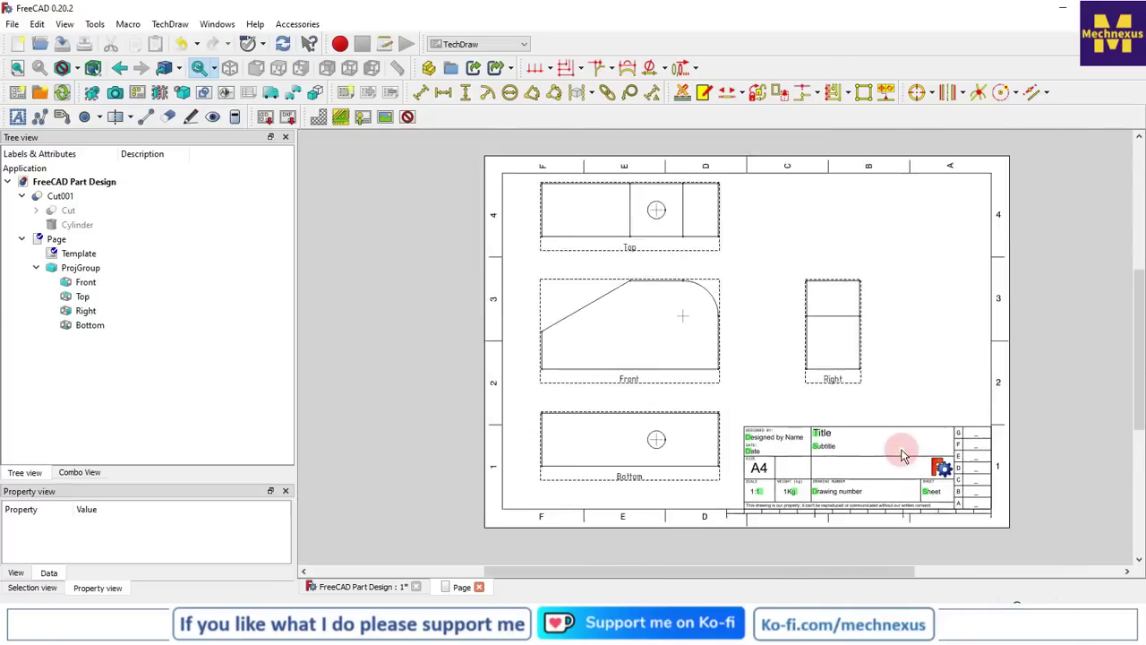
scroll(609, 248, "up", 2)
scroll(504, 248, "down", 1)
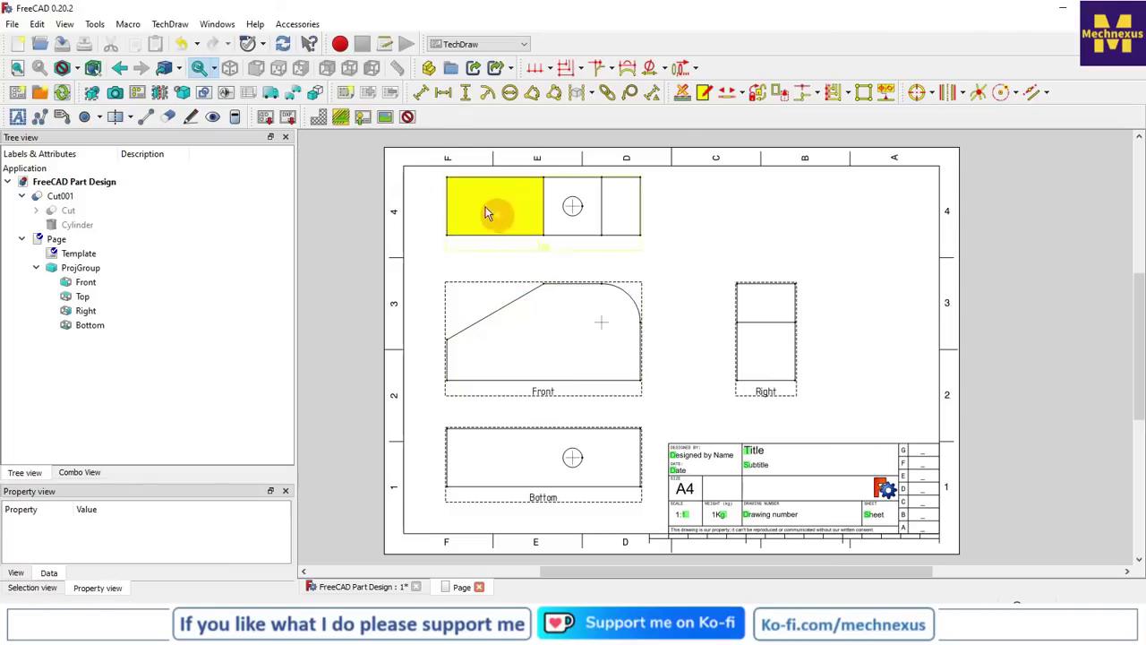
Toggle the view frames off and on to compare how the drawing page looks
left_click(408, 119)
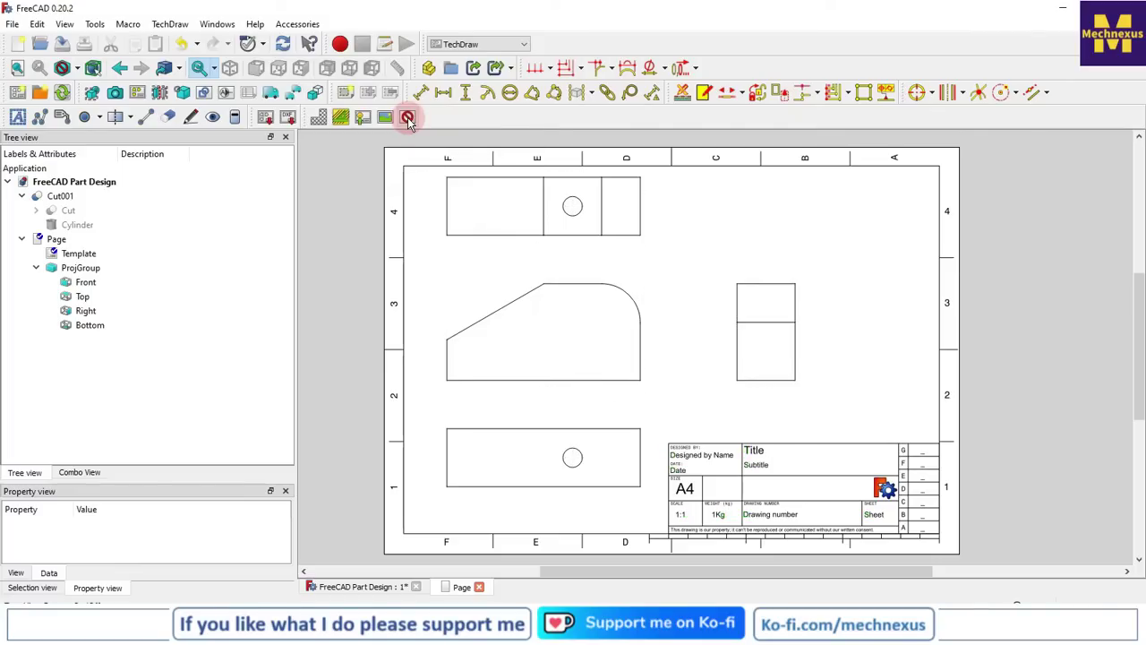
left_click(408, 119)
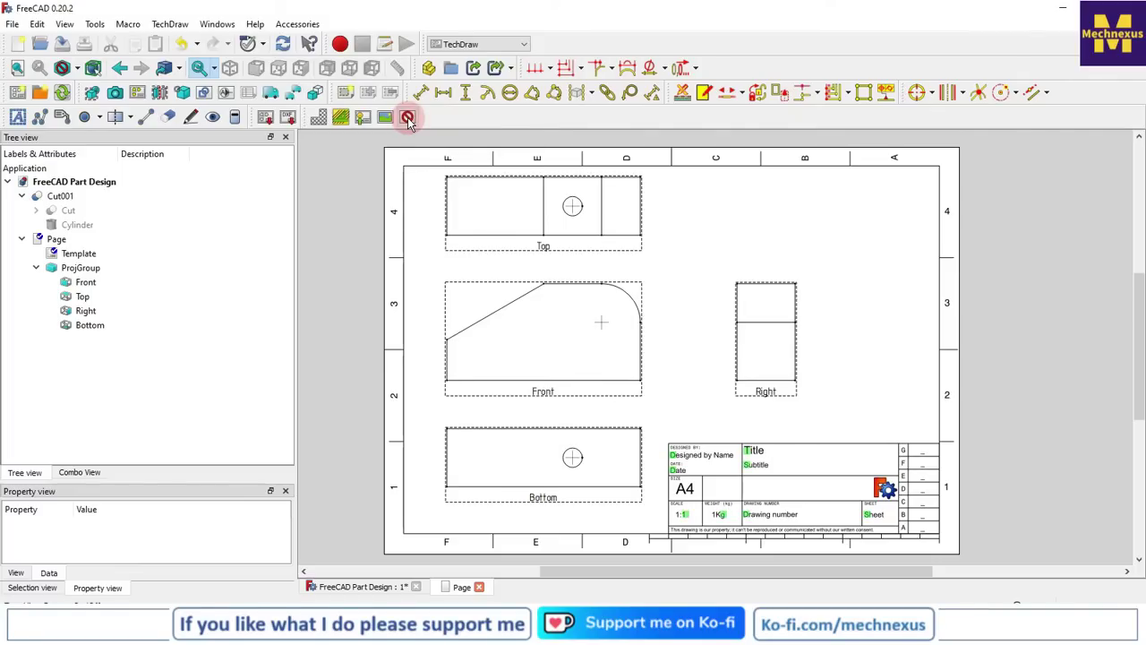
left_click(409, 119)
left_click(409, 119)
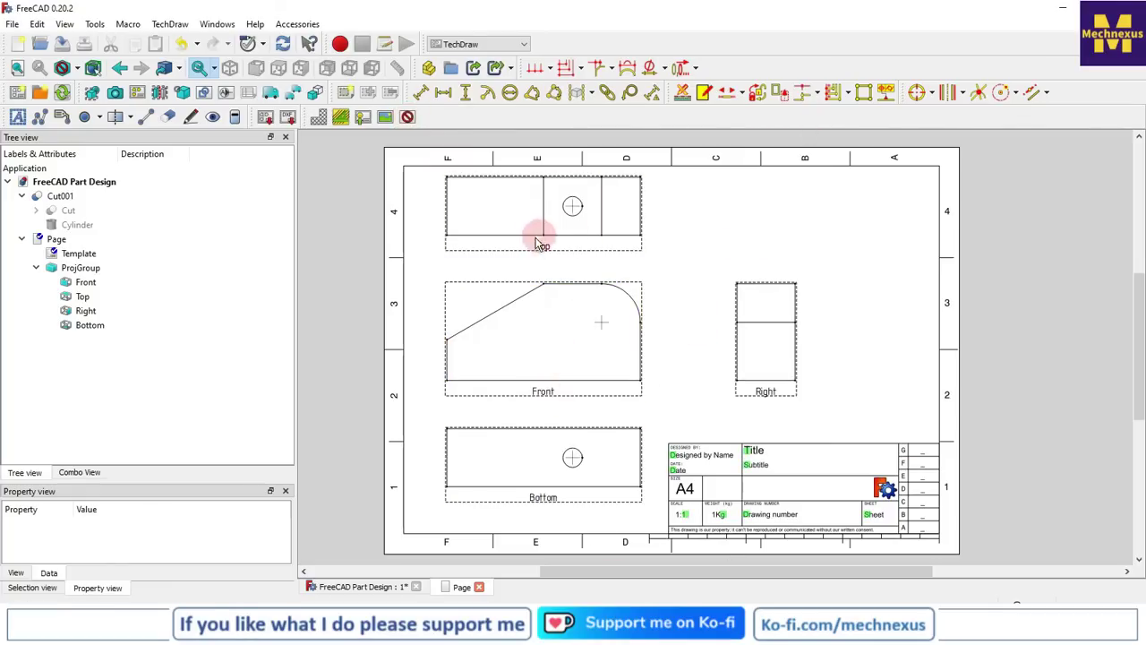
Move the Top view closer to the Front view, checking the layout with the view frames temporarily hidden
mouse_move(543, 253)
left_mouse_down()
mouse_move(588, 243)
mouse_move(591, 261)
left_mouse_up()
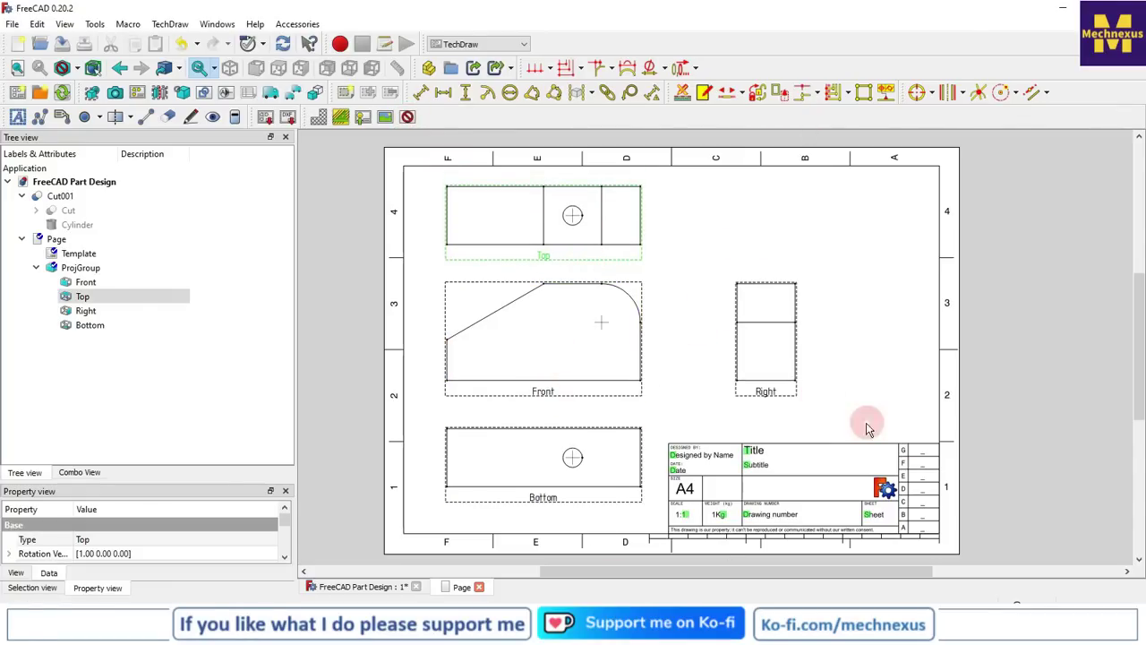
left_click(407, 118)
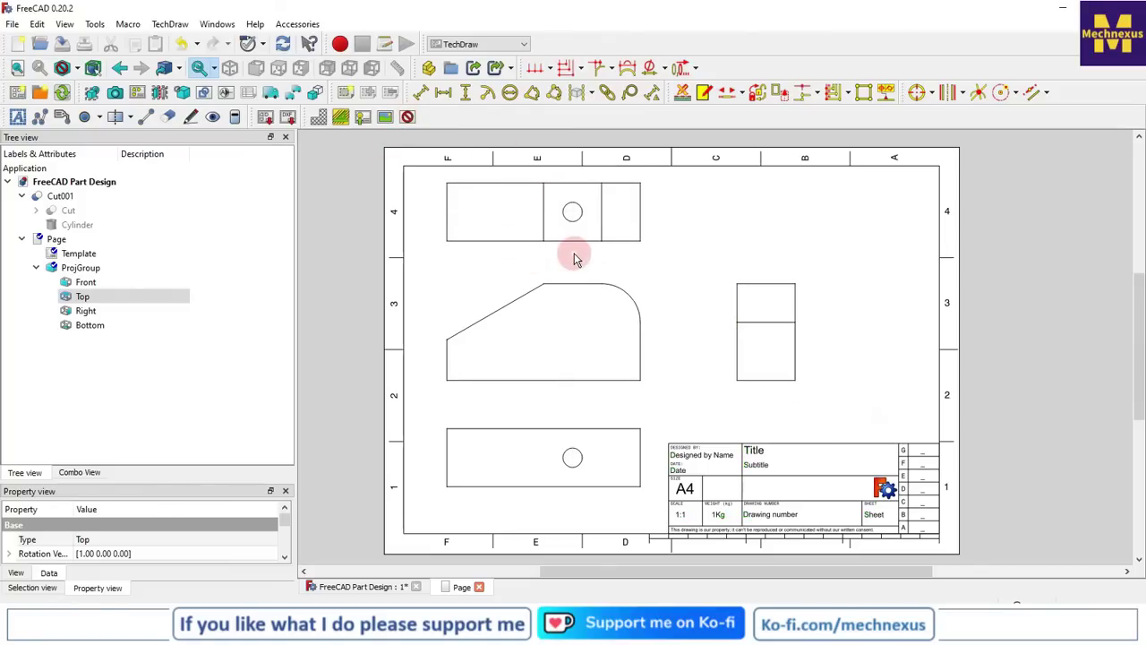
mouse_move(649, 338)
middle_mouse_down()
mouse_move(785, 334)
mouse_move(650, 327)
middle_mouse_up()
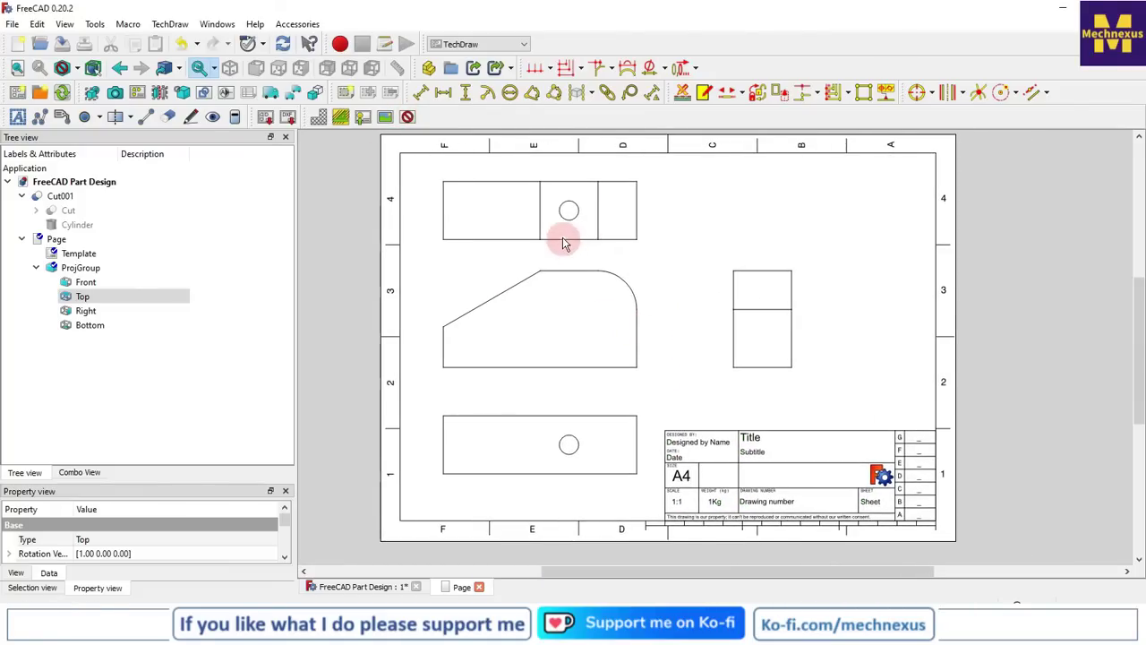
left_click(402, 156)
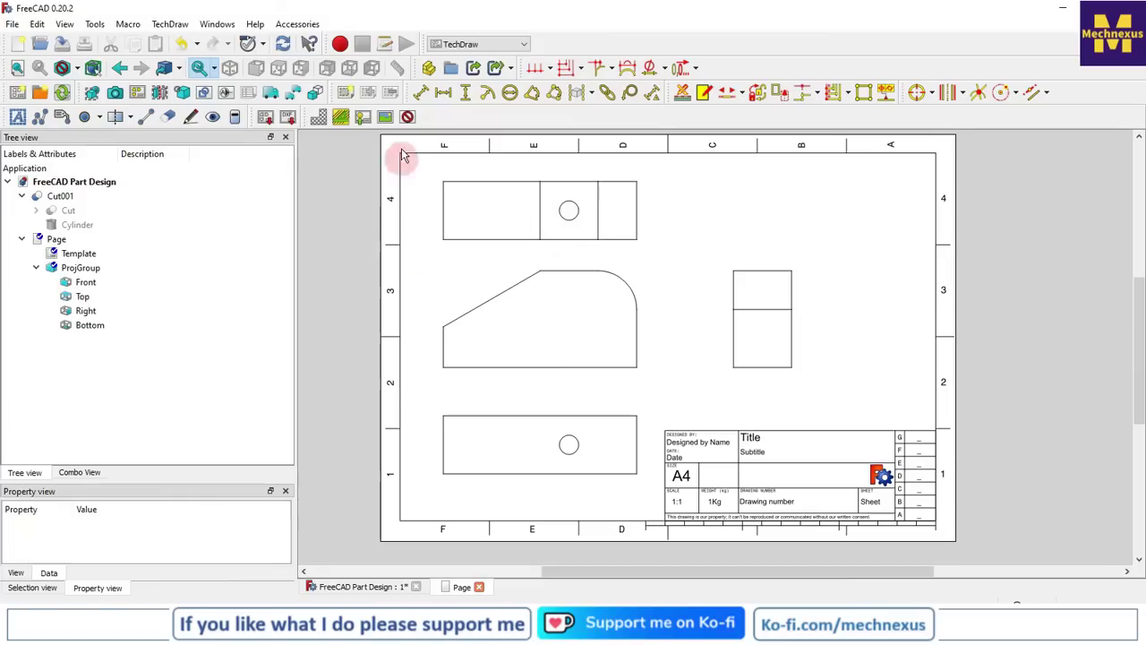
left_click(408, 118)
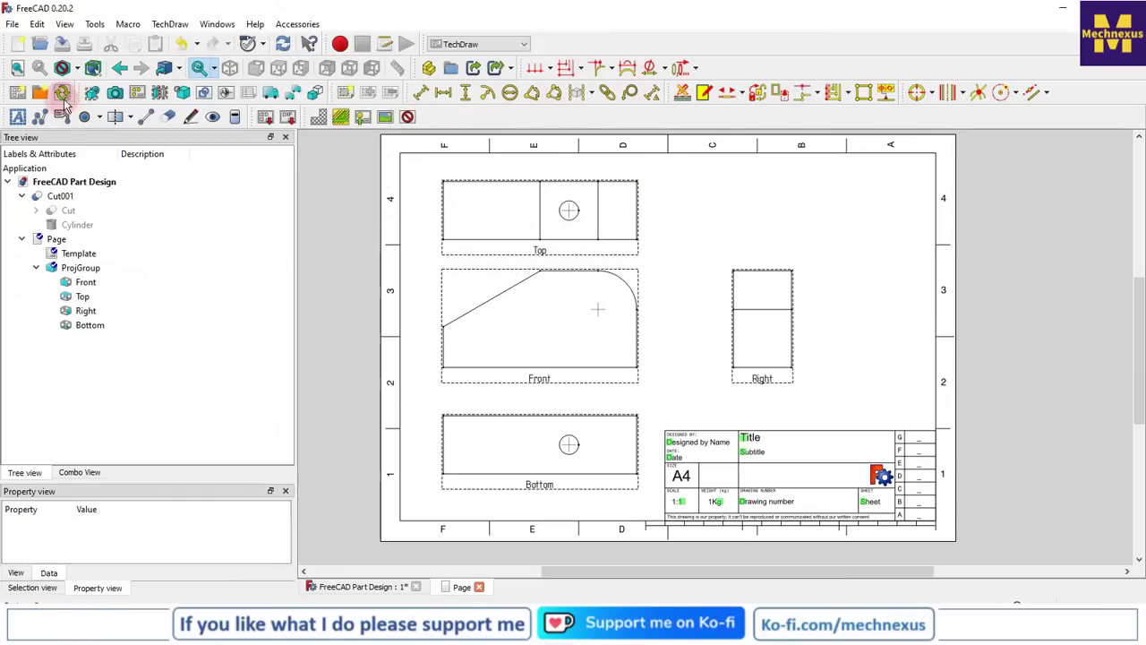
Add a horizontal dimension across the full width of the Front view's bottom edge and place it below the view
left_click(442, 94)
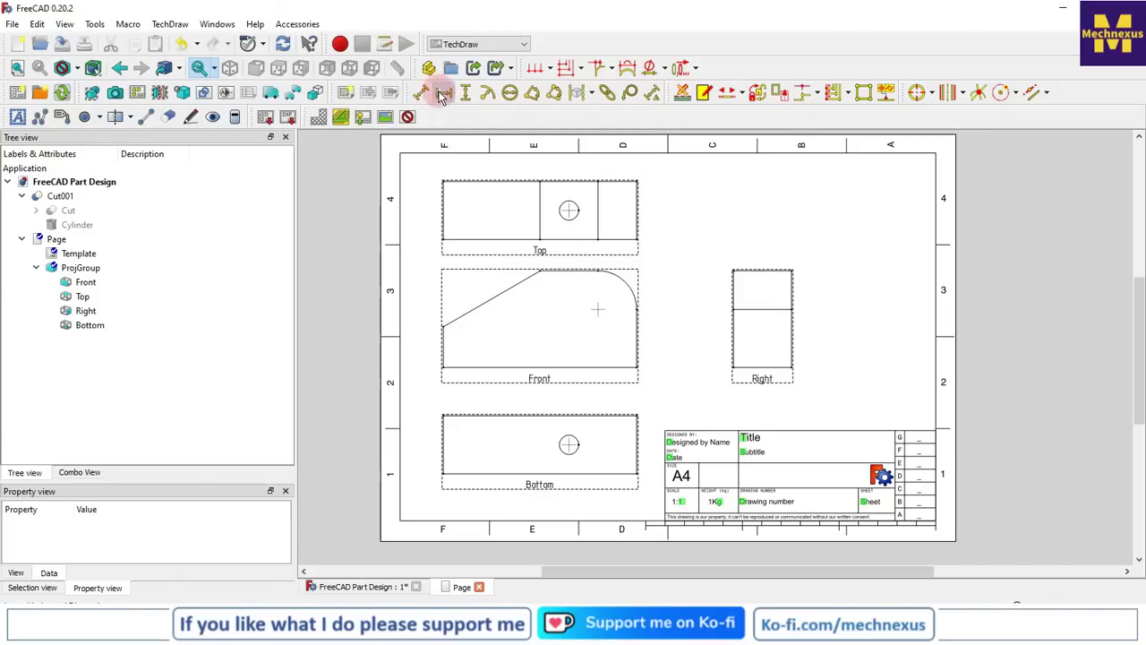
left_click(626, 272)
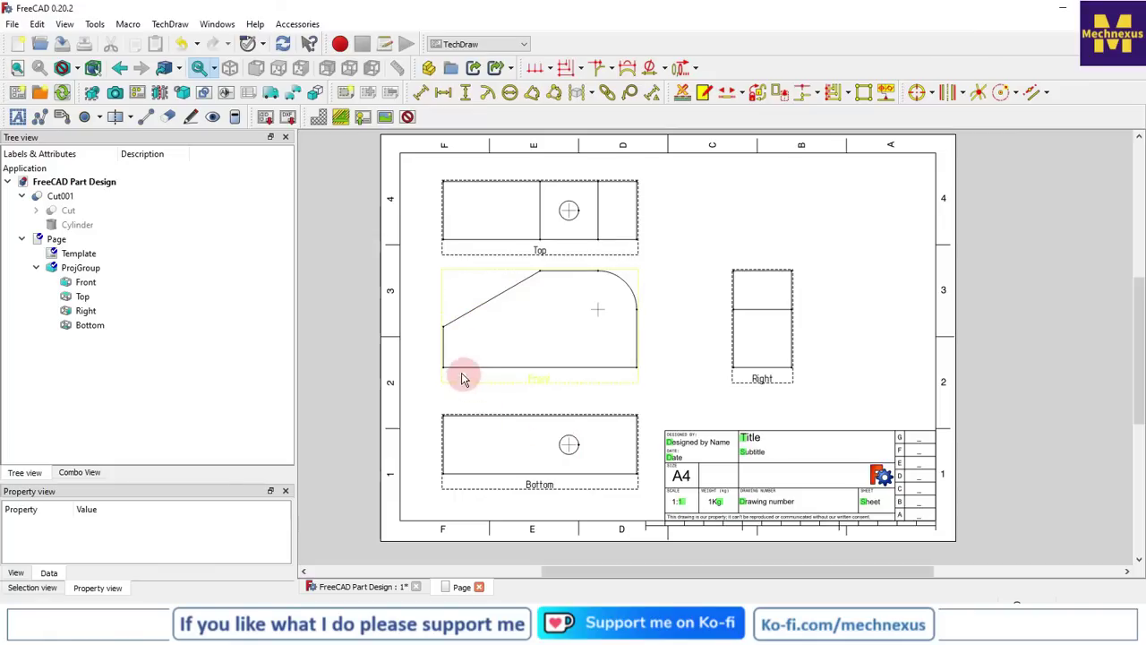
scroll(528, 362, "down", 2)
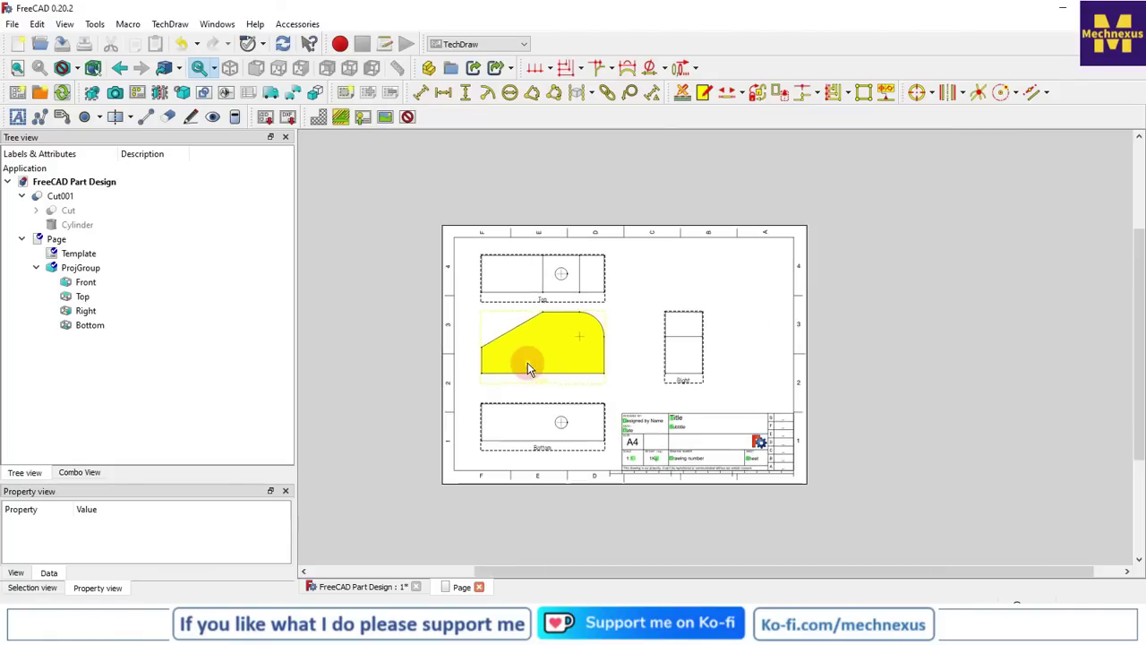
scroll(527, 363, "up", 4)
scroll(442, 415, "up", 2)
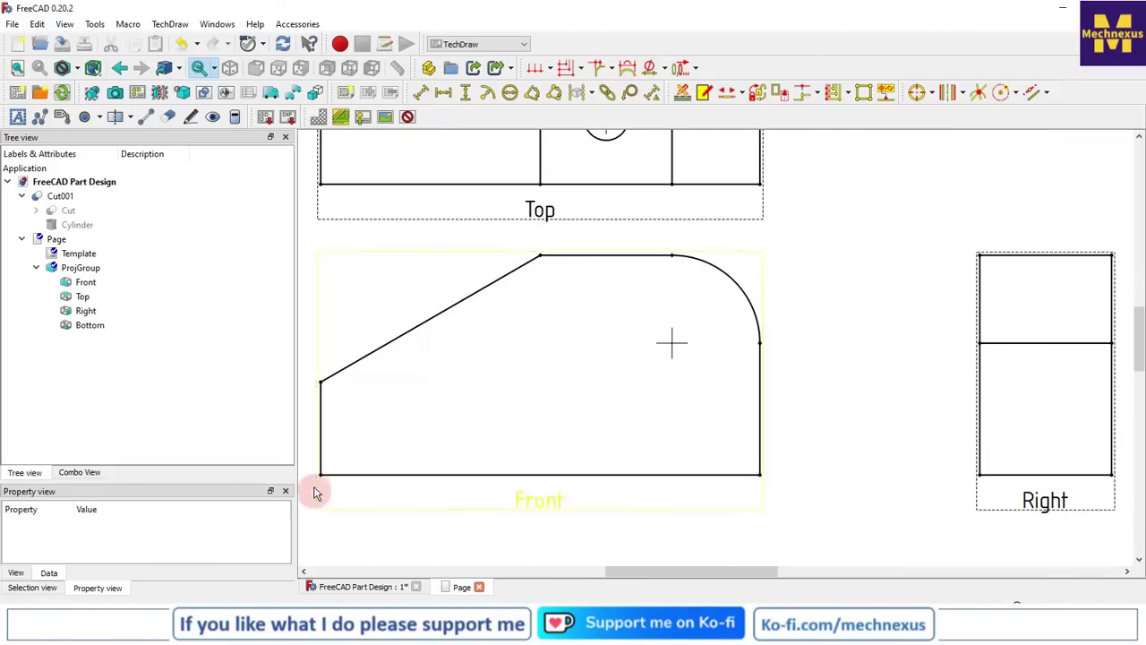
left_click(319, 474)
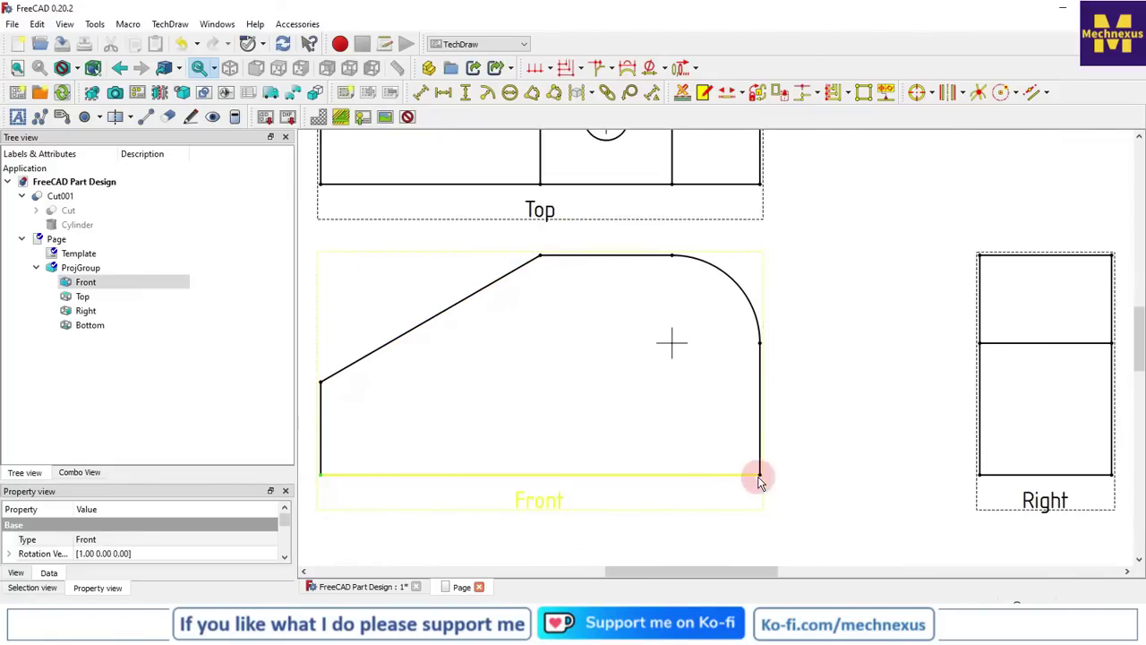
scroll(654, 420, "up", 2)
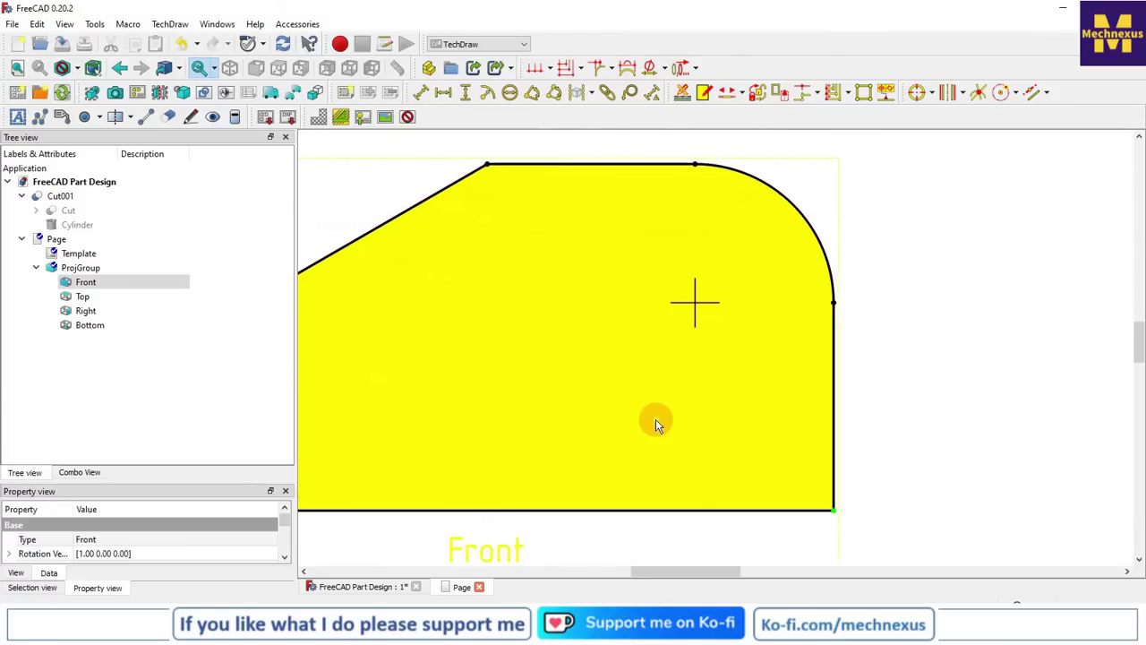
scroll(654, 420, "down", 4)
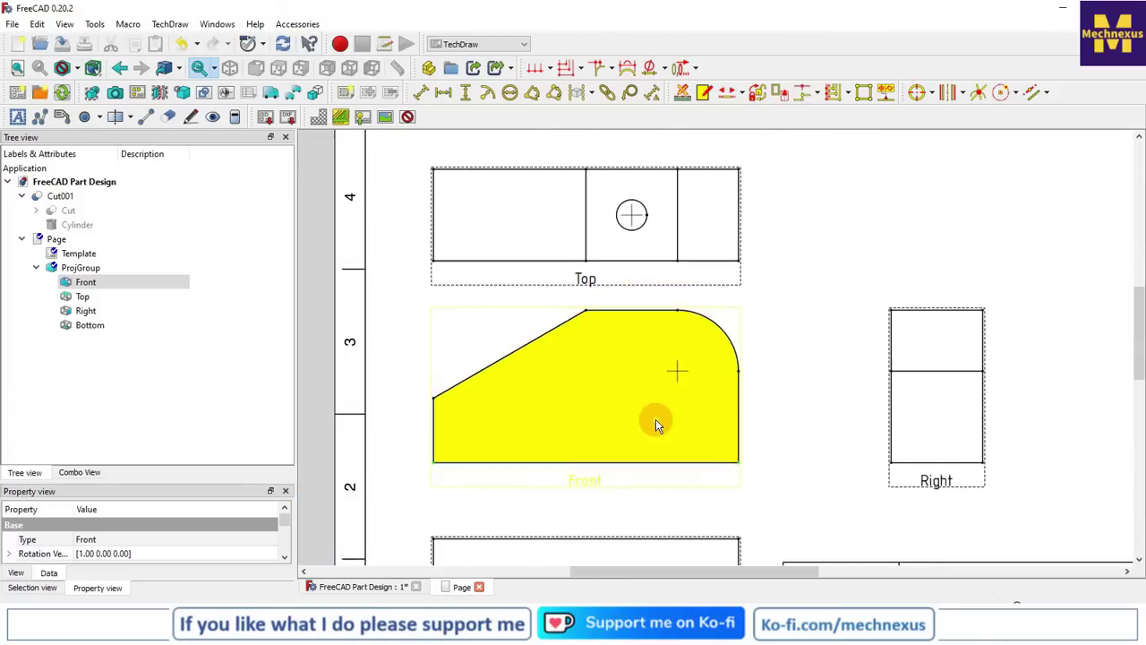
left_click(442, 93)
left_click_drag(589, 469, 582, 504)
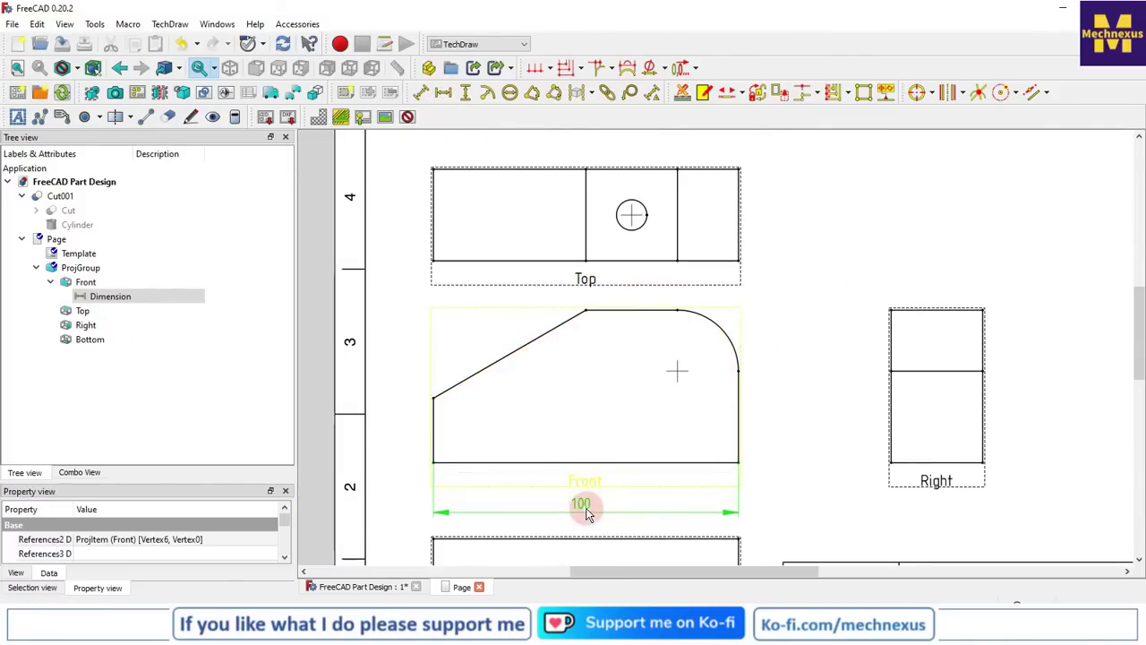
left_click(811, 440)
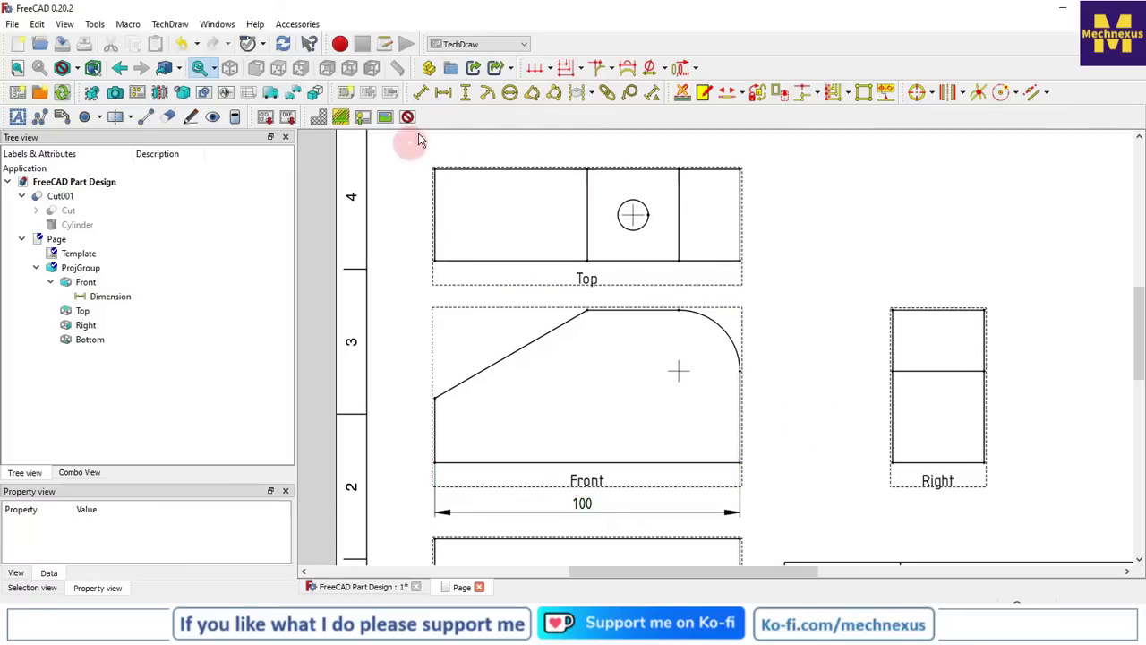
Add a vertical dimension for the Front view's overall height and place it to the right of the view
left_click(588, 315)
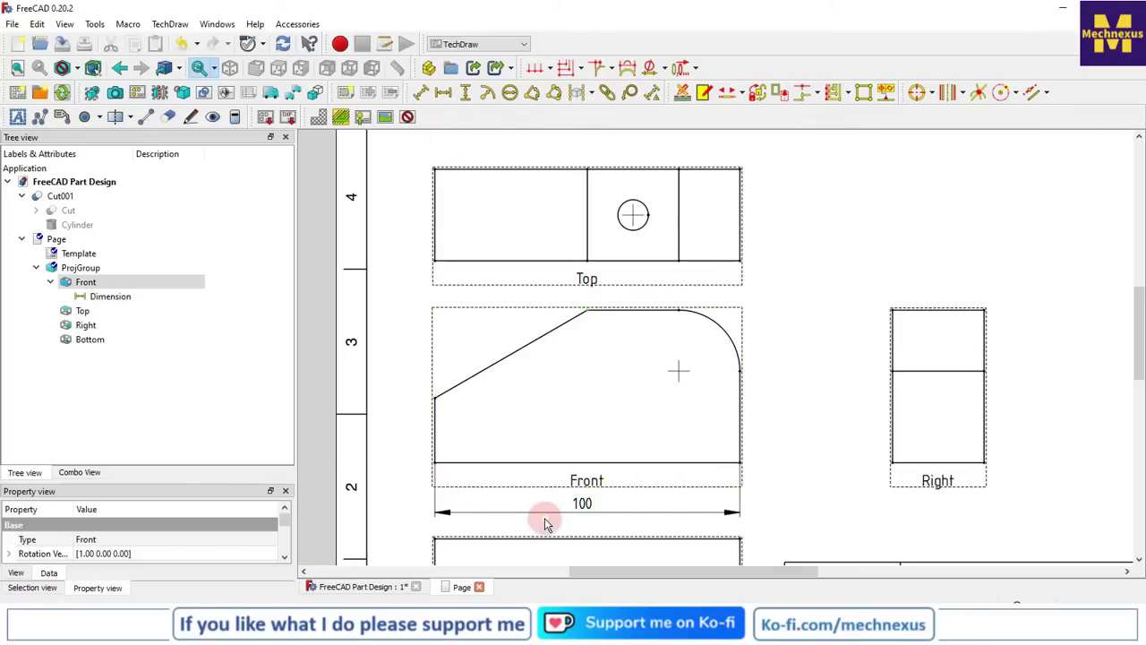
scroll(734, 440, "down", 2)
scroll(716, 439, "up", 1)
scroll(717, 439, "up", 2)
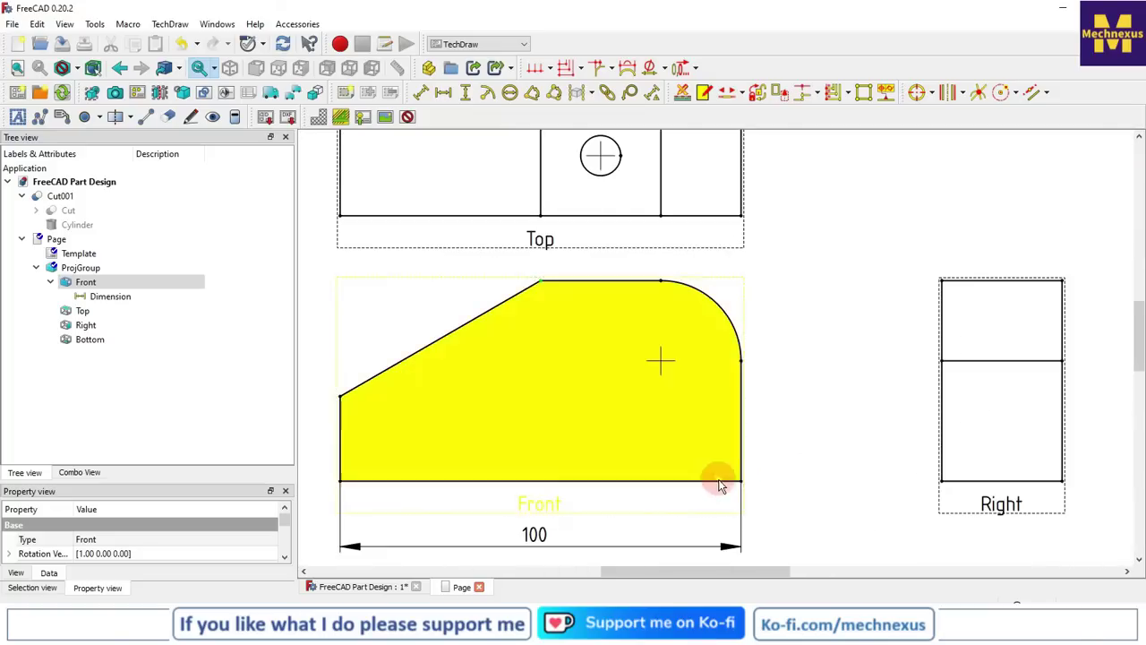
left_click(541, 283)
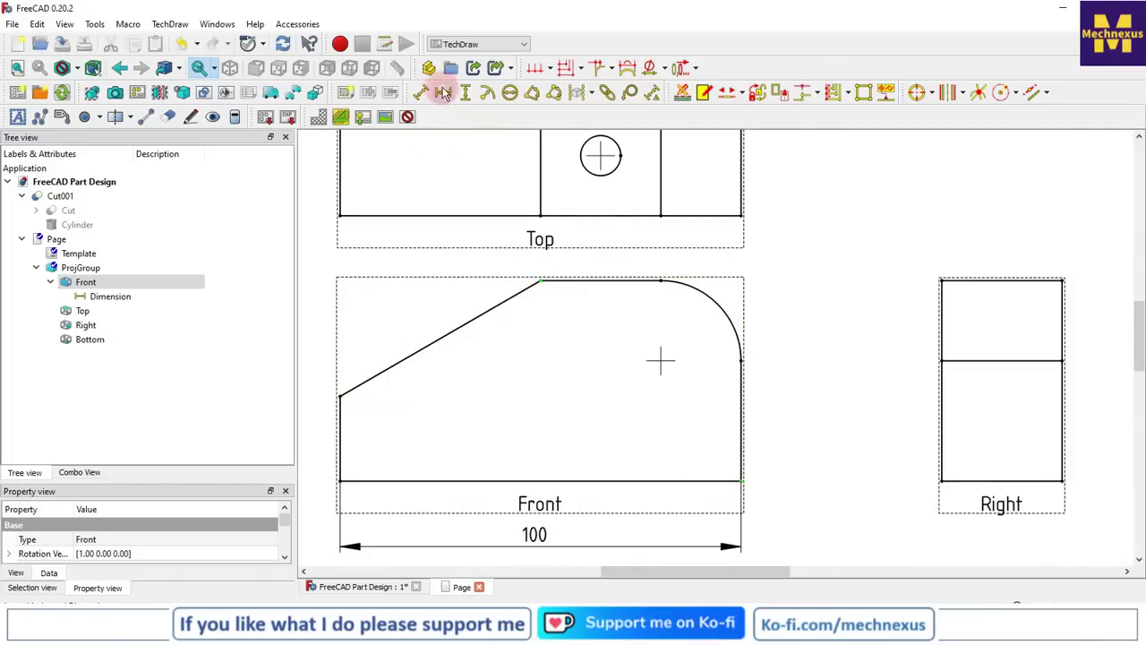
left_click(465, 93)
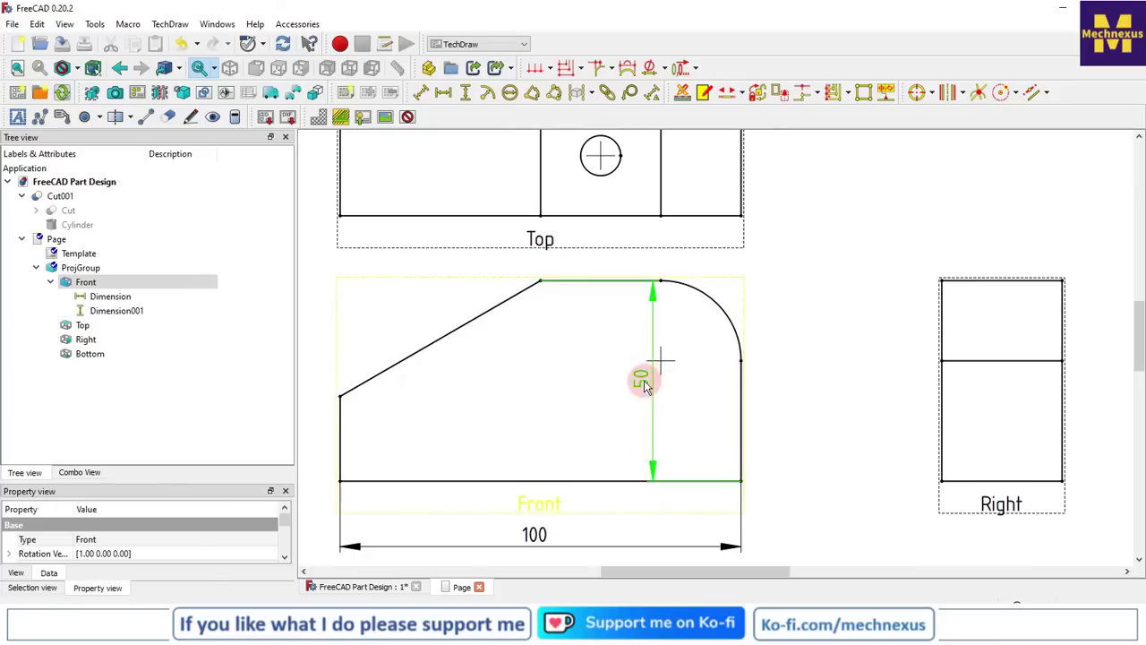
left_click_drag(642, 376, 815, 380)
scroll(685, 314, "down", 6)
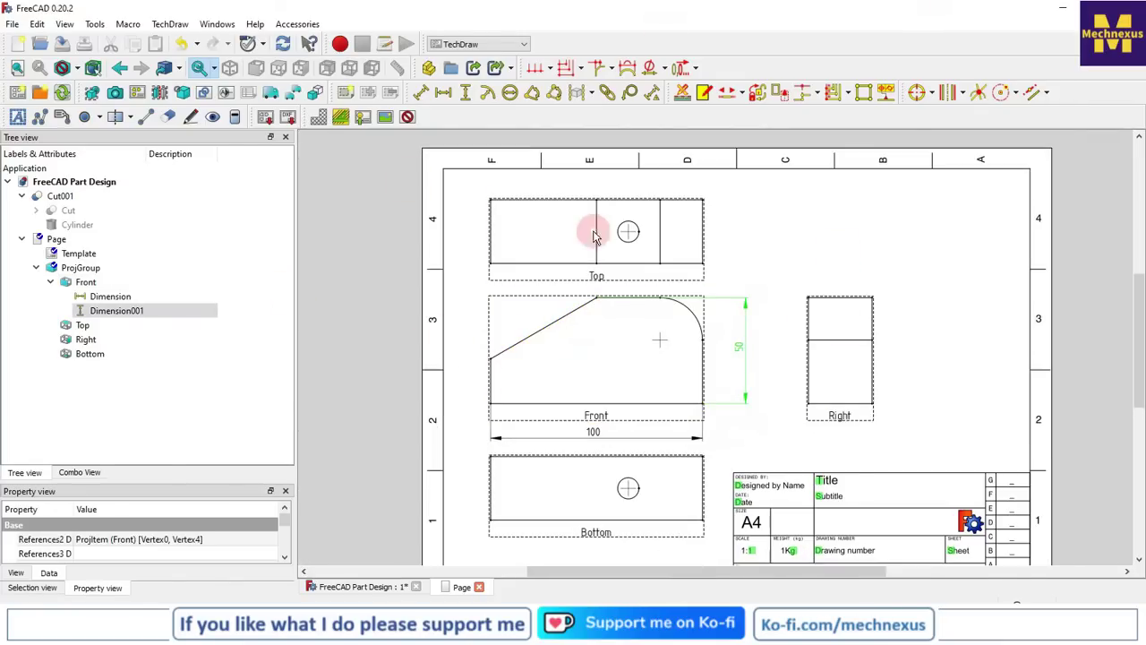
Add a diameter dimension to the hole in the Top view and place its label above the view
scroll(636, 228, "down", 2)
scroll(634, 231, "up", 4)
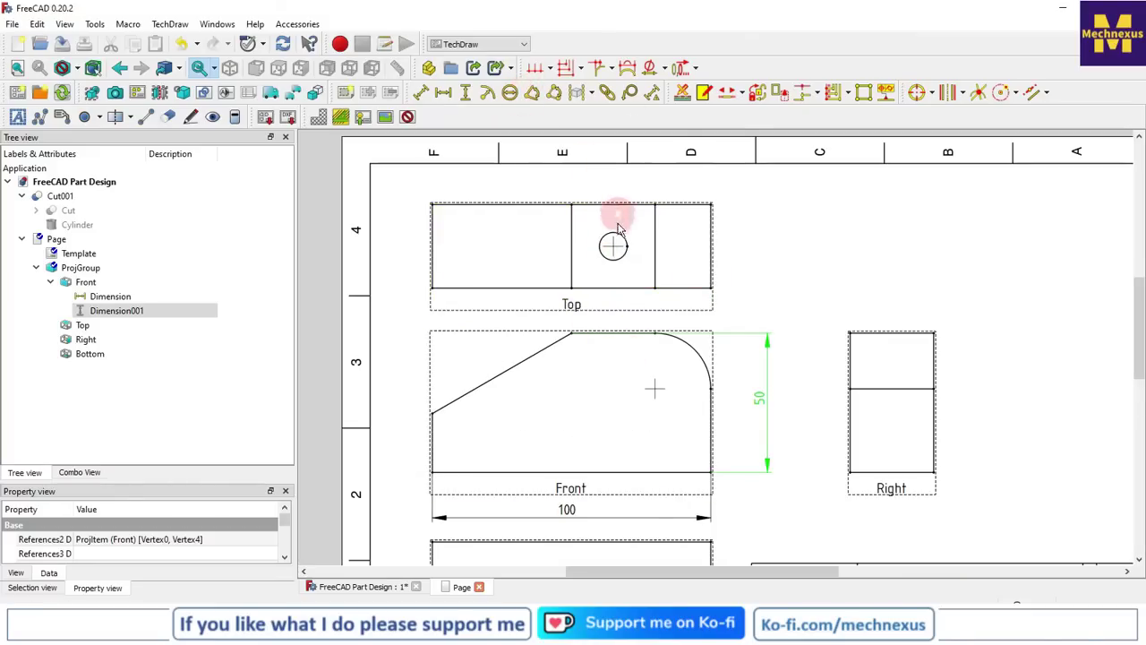
left_click(622, 240)
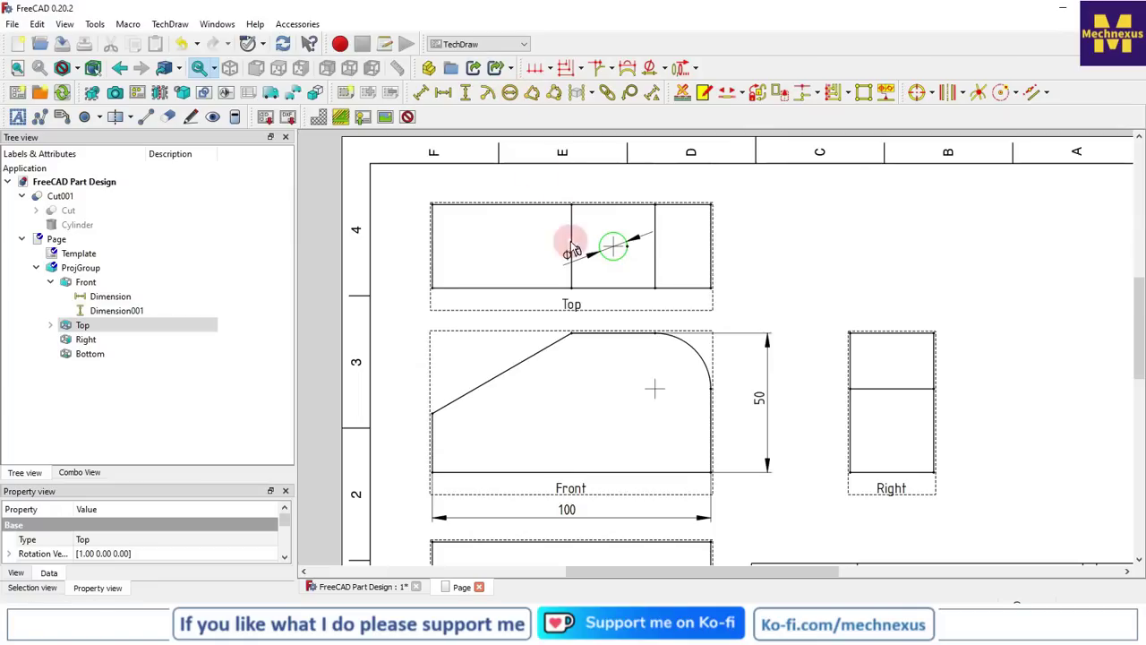
left_click_drag(607, 231, 673, 188)
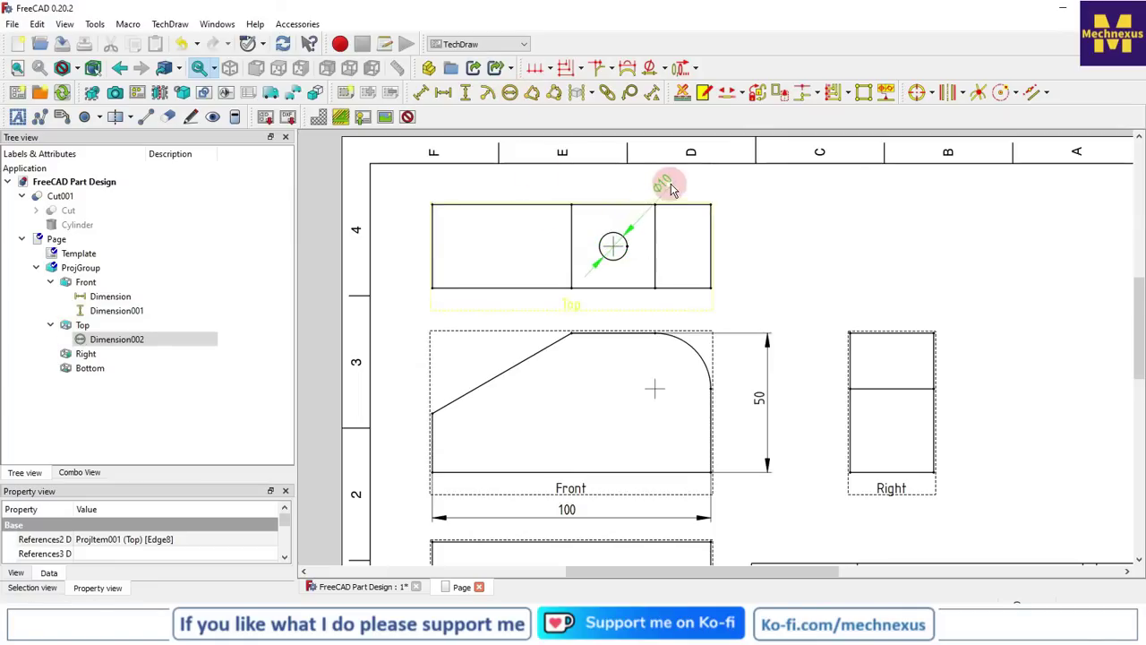
Add an angle dimension between the Front view's left vertical edge and its sloped edge, placed close inside the corner
scroll(618, 246, "down", 3)
scroll(537, 365, "up", 3)
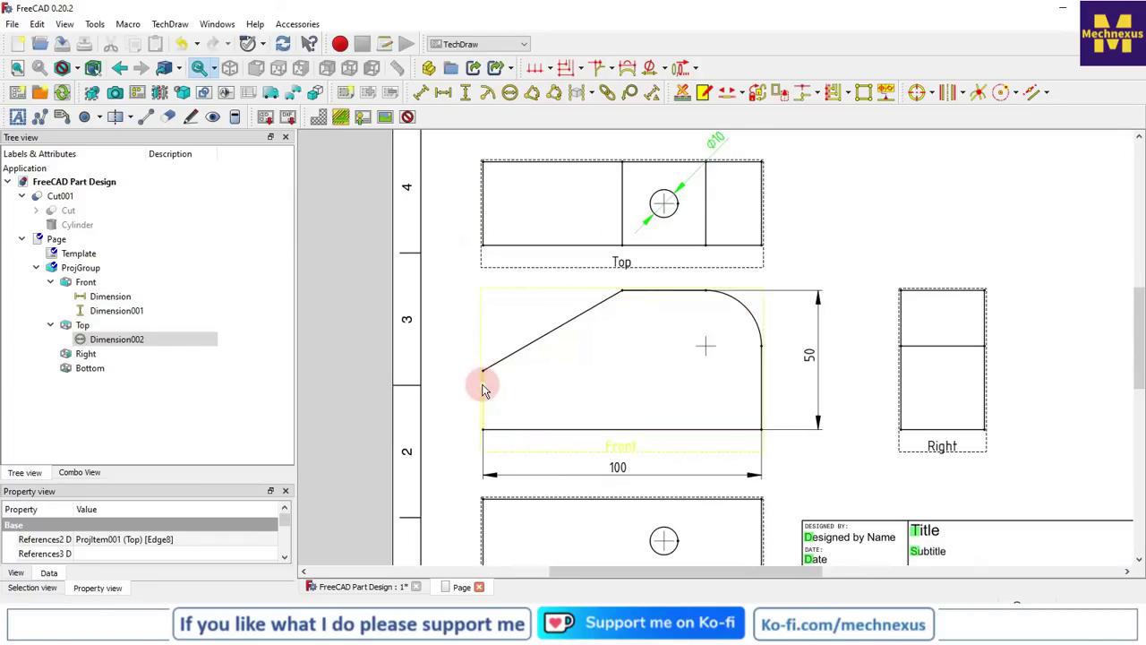
left_click(484, 379)
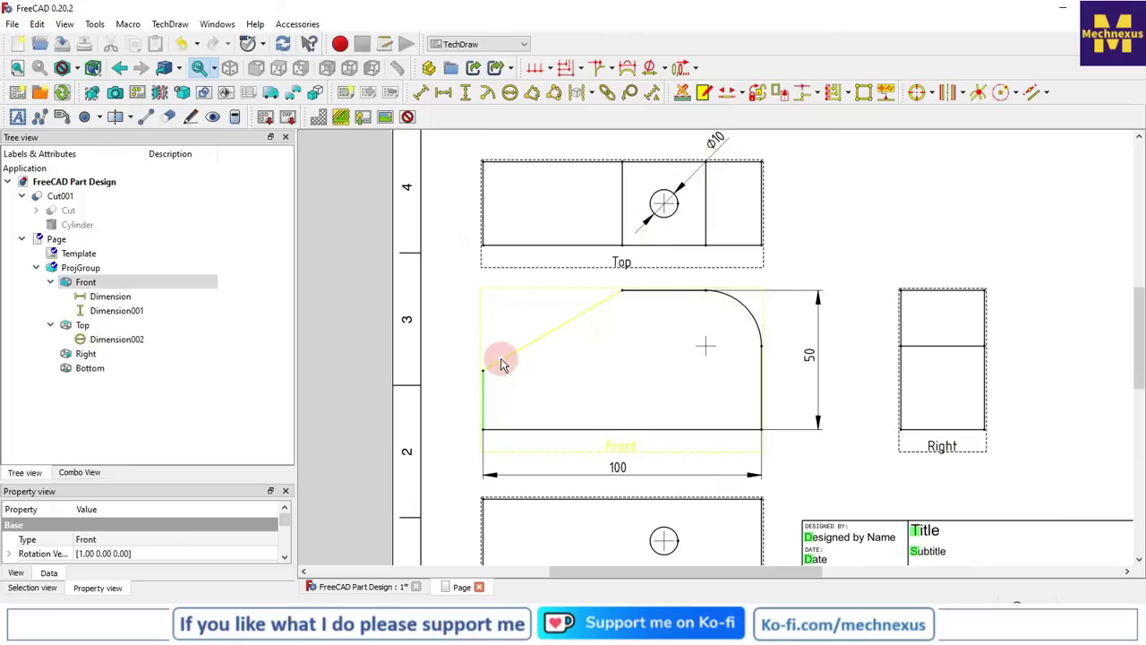
left_click(501, 362, "ctrl")
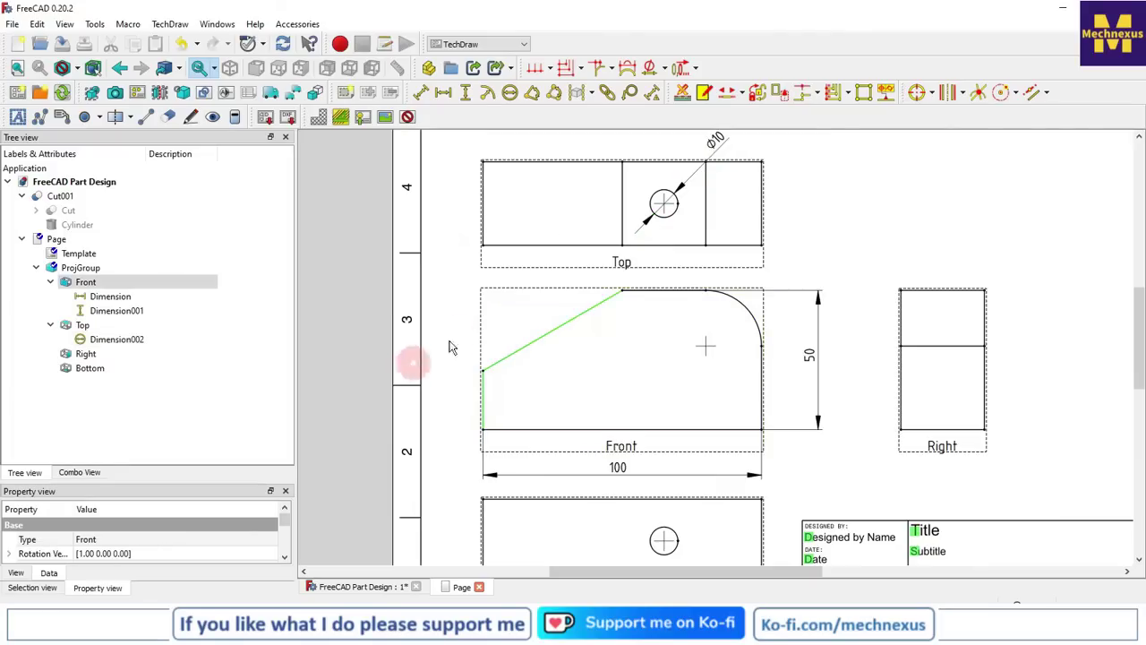
left_click(555, 93)
left_click(666, 333)
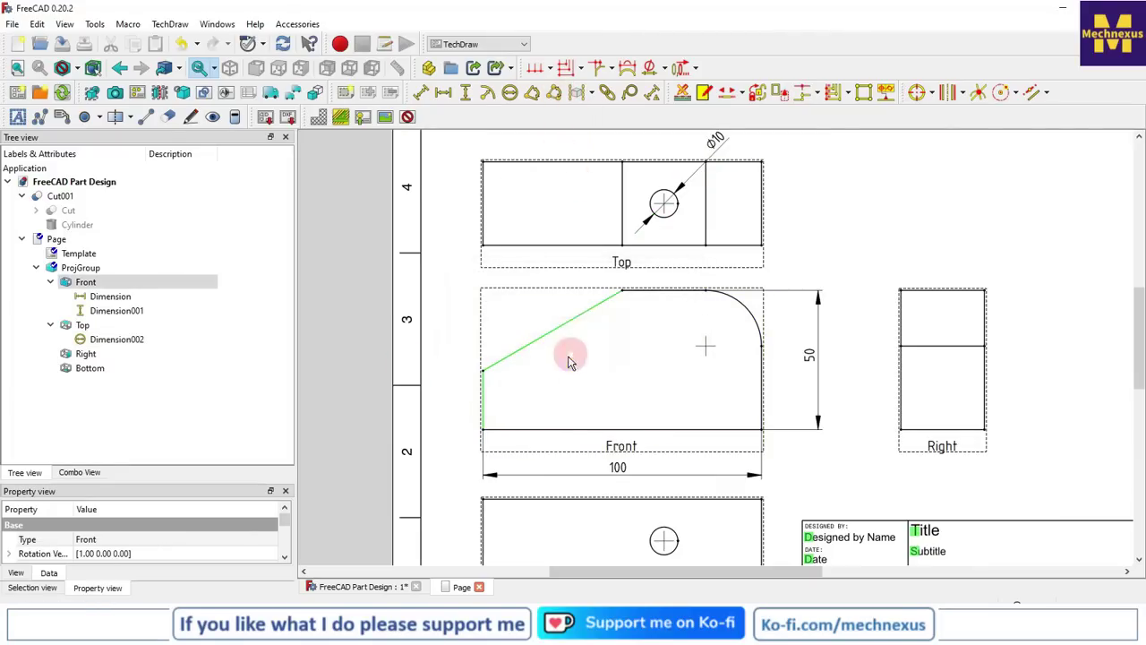
left_click(531, 93)
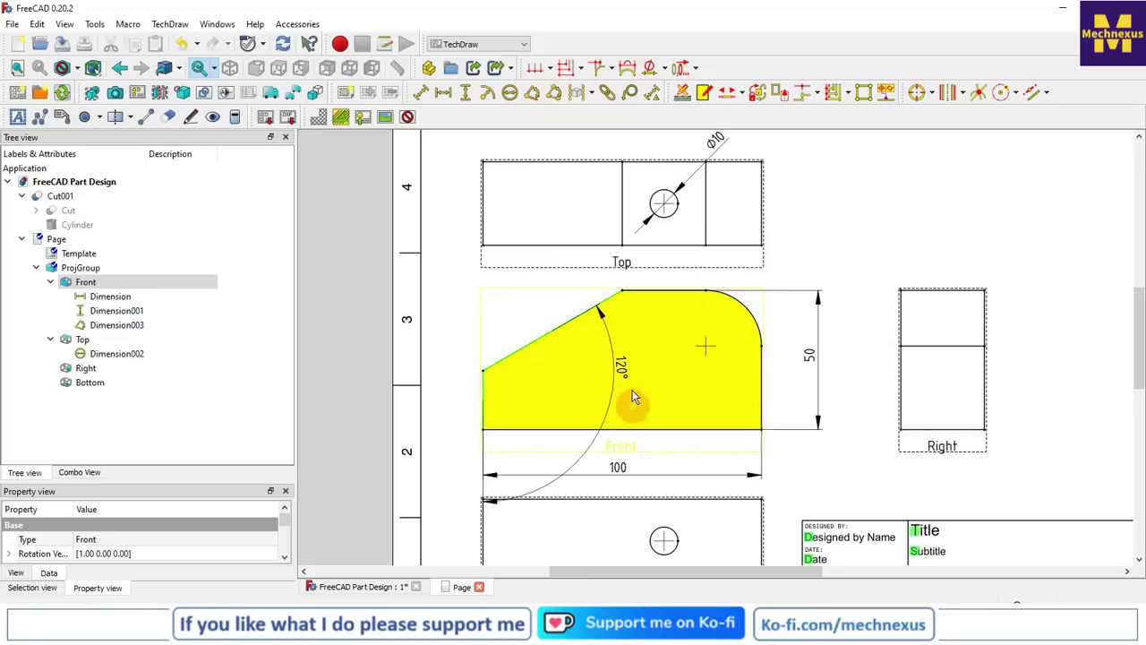
left_click_drag(617, 366, 524, 386)
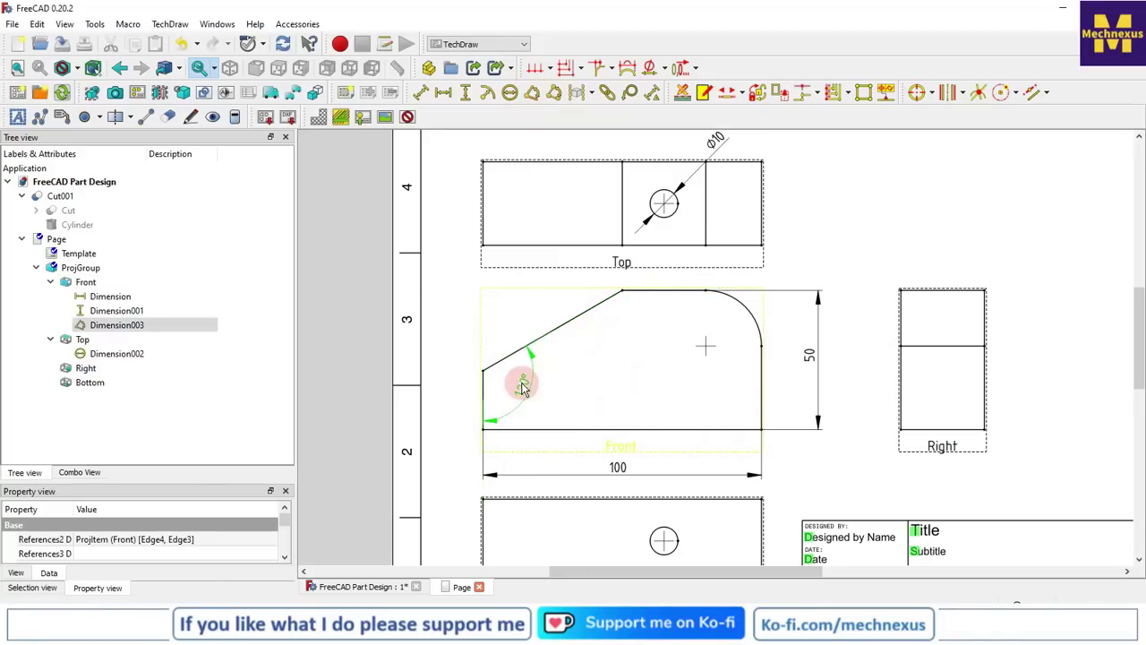
Dimension the horizontal distance from the hole's centre to the Top view's right edge, placing it below the view
scroll(573, 259, "up", 2)
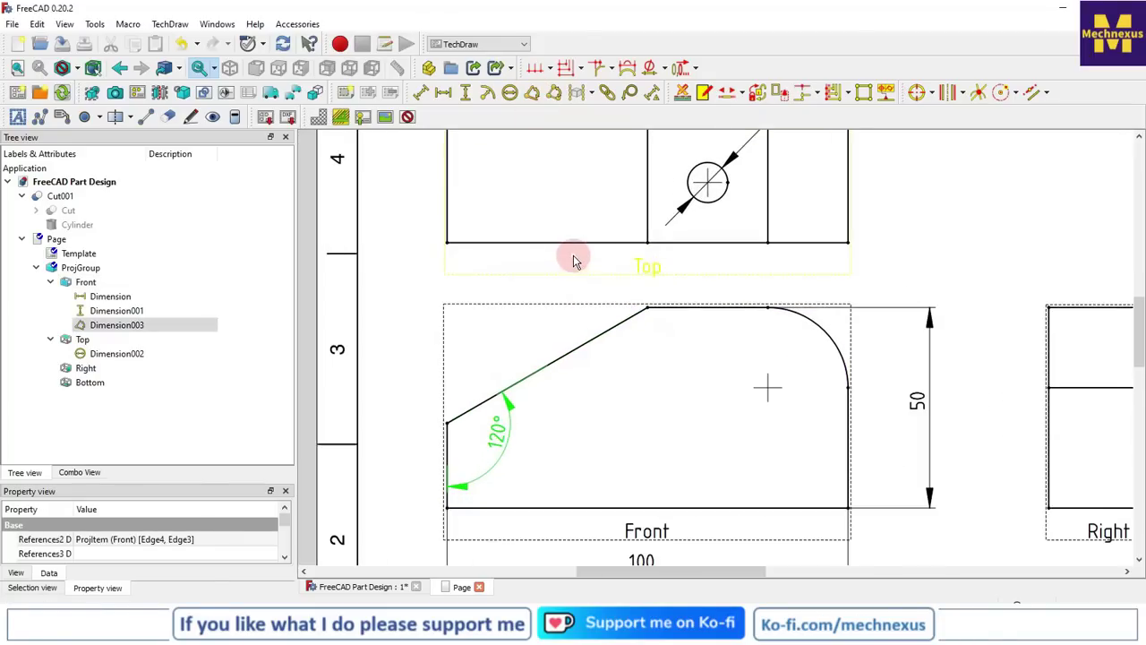
scroll(573, 260, "down", 2)
scroll(673, 213, "up", 2)
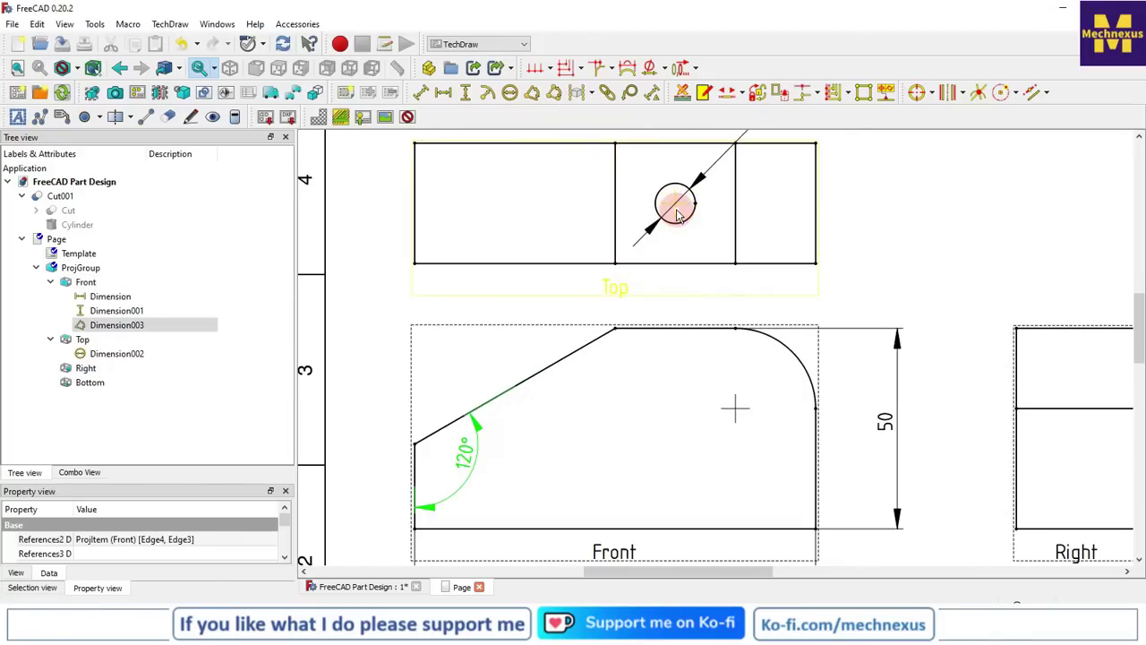
left_click(686, 223)
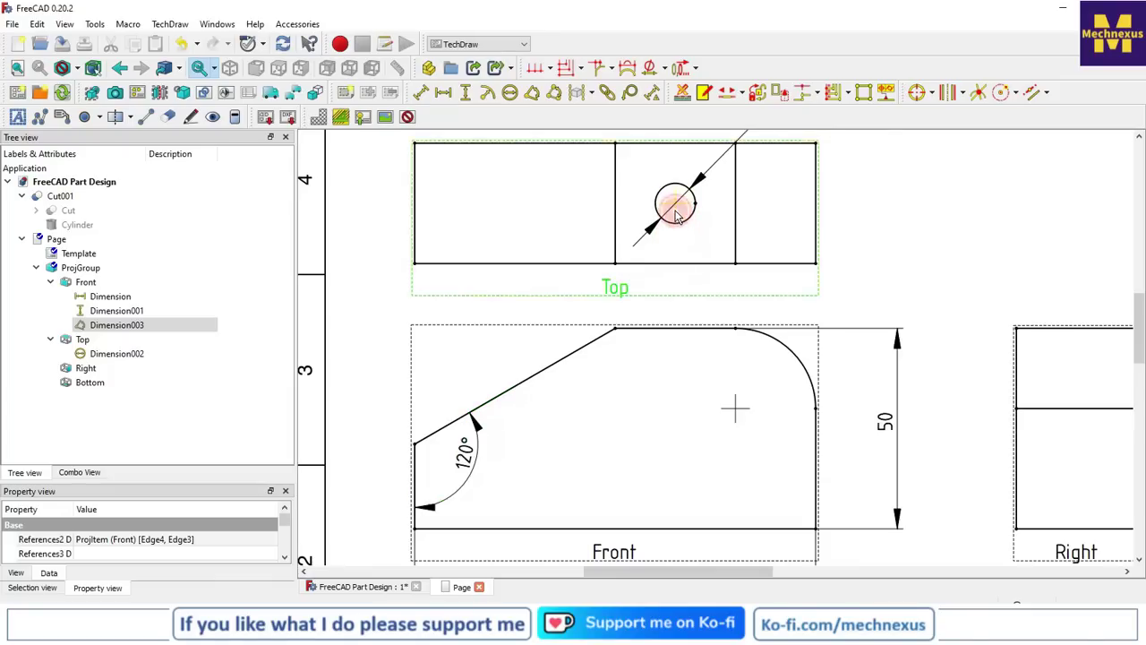
left_click(801, 222)
left_click(815, 215)
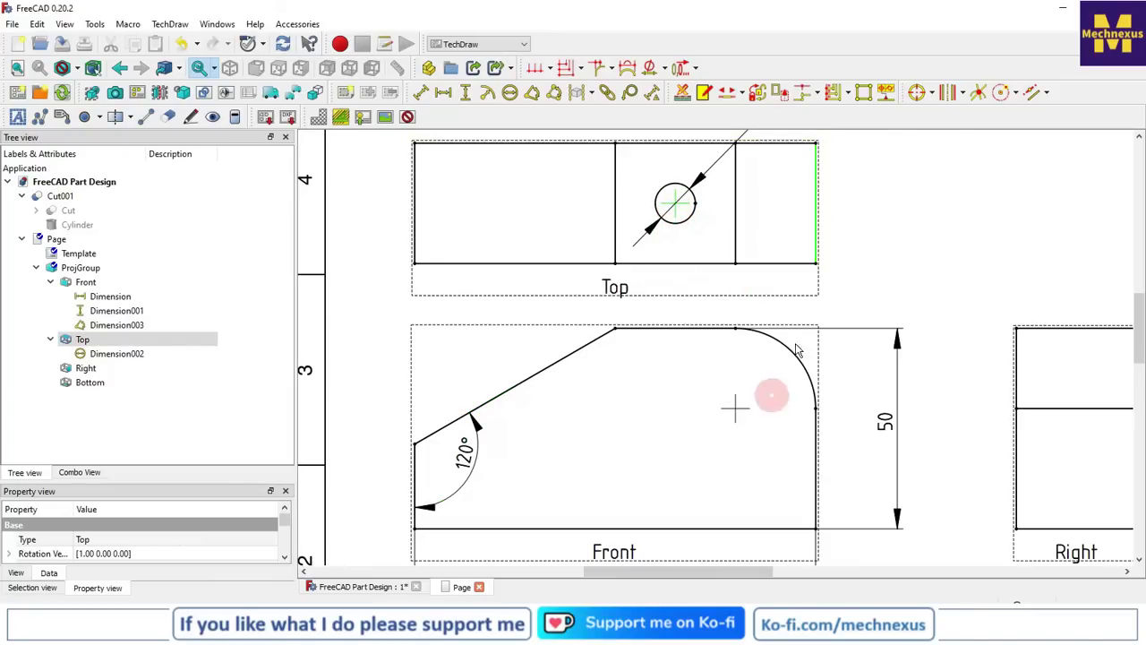
left_click(443, 93)
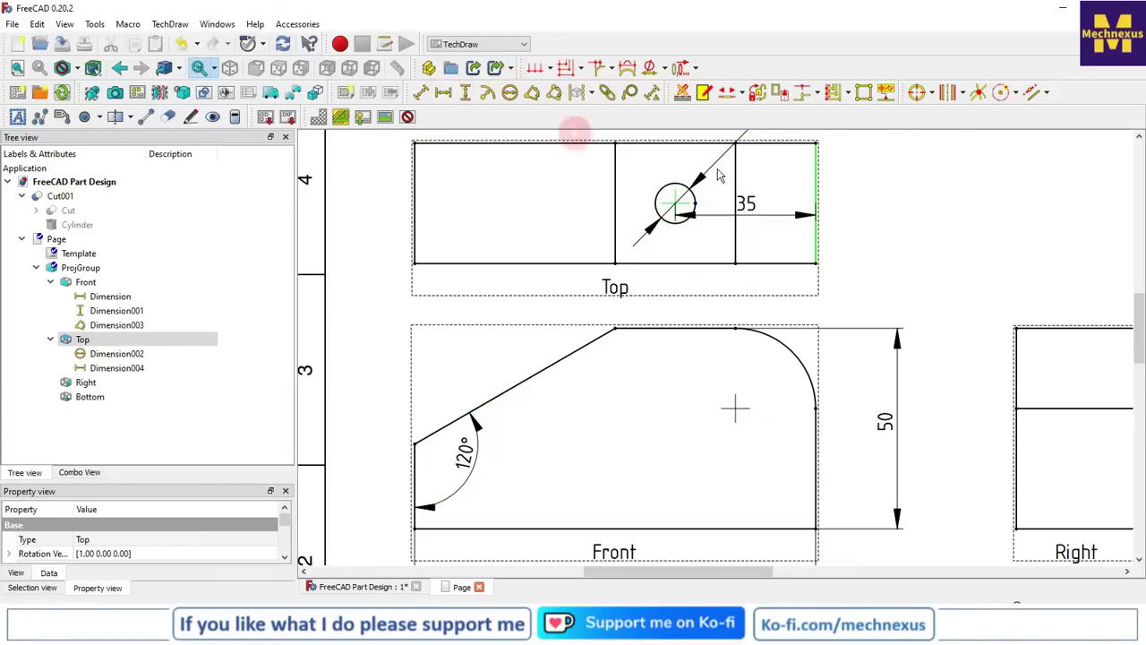
left_click_drag(747, 205, 748, 295)
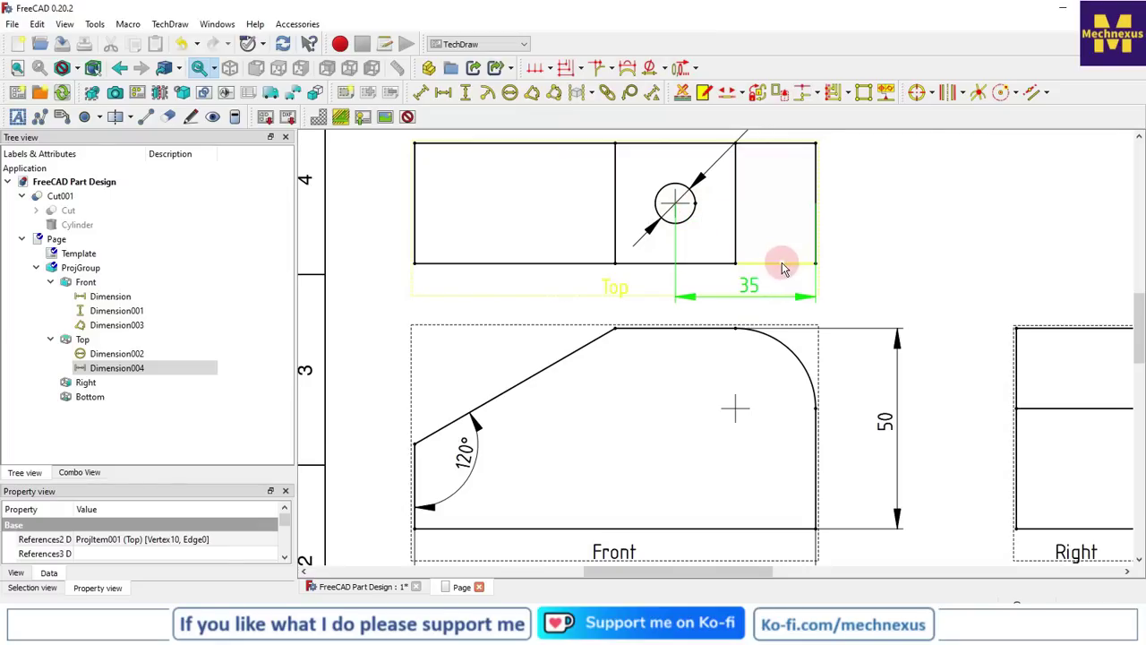
Dimension the vertical distance from the hole's centre to the Top view's bottom edge, placing it right of the view
left_click(781, 265)
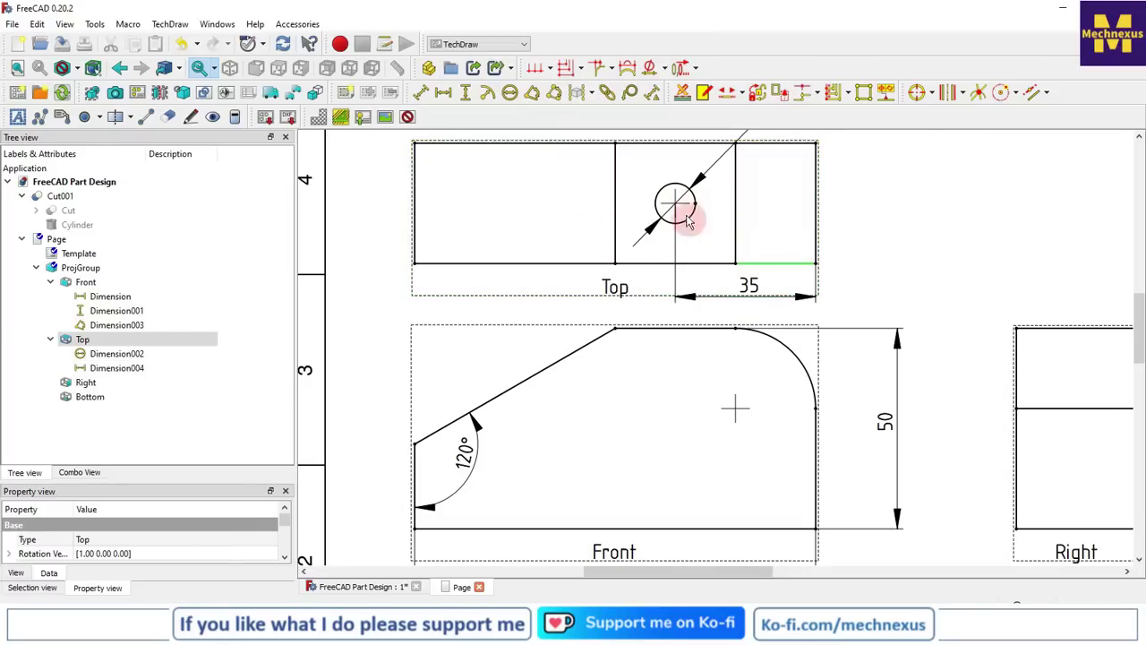
left_click(663, 199, "ctrl")
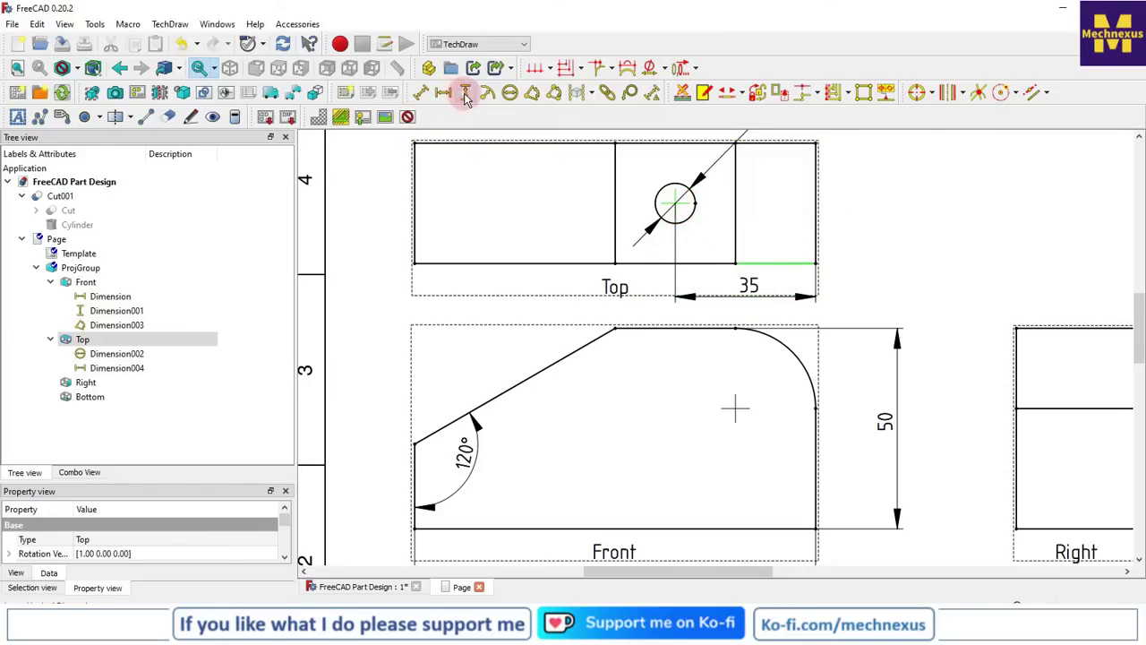
left_click(465, 93)
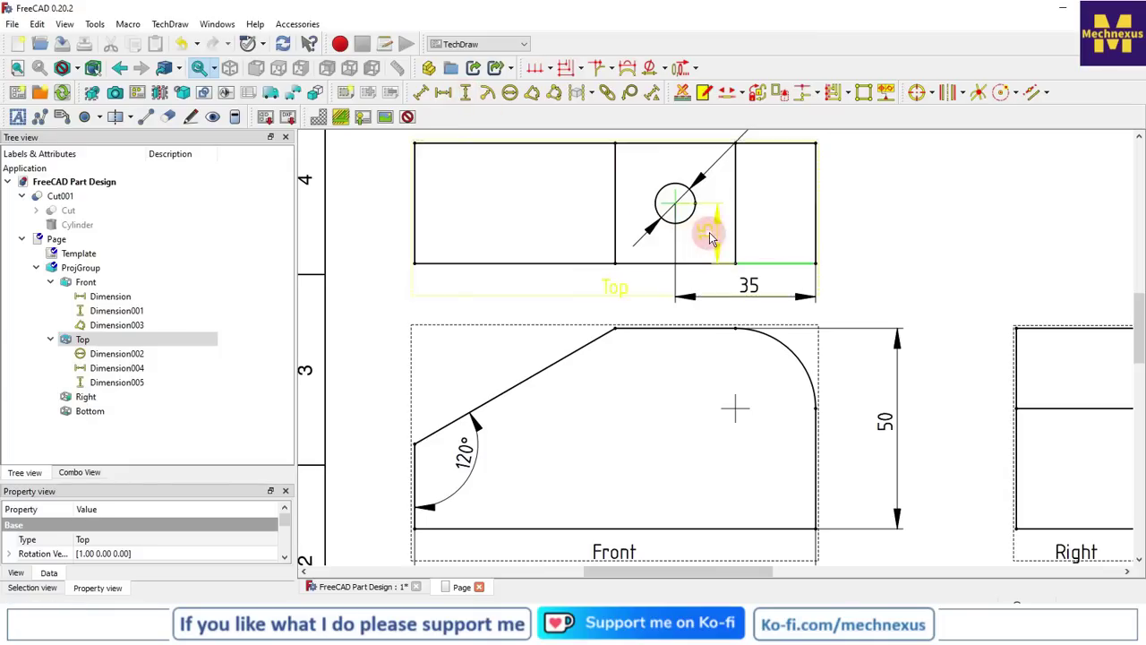
left_click(767, 228)
left_click_drag(826, 235, 873, 231)
Add a vertical dimension between the endpoints of the Front view's short left edge and place it left of the view
scroll(647, 259, "up", 3)
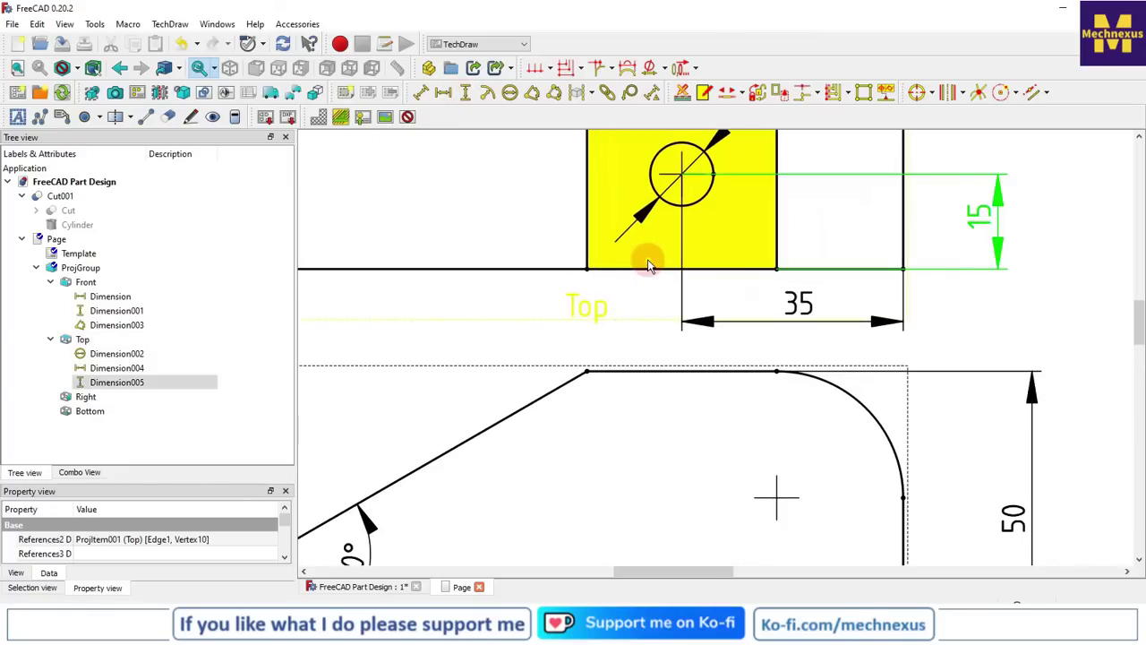
scroll(647, 261, "down", 5)
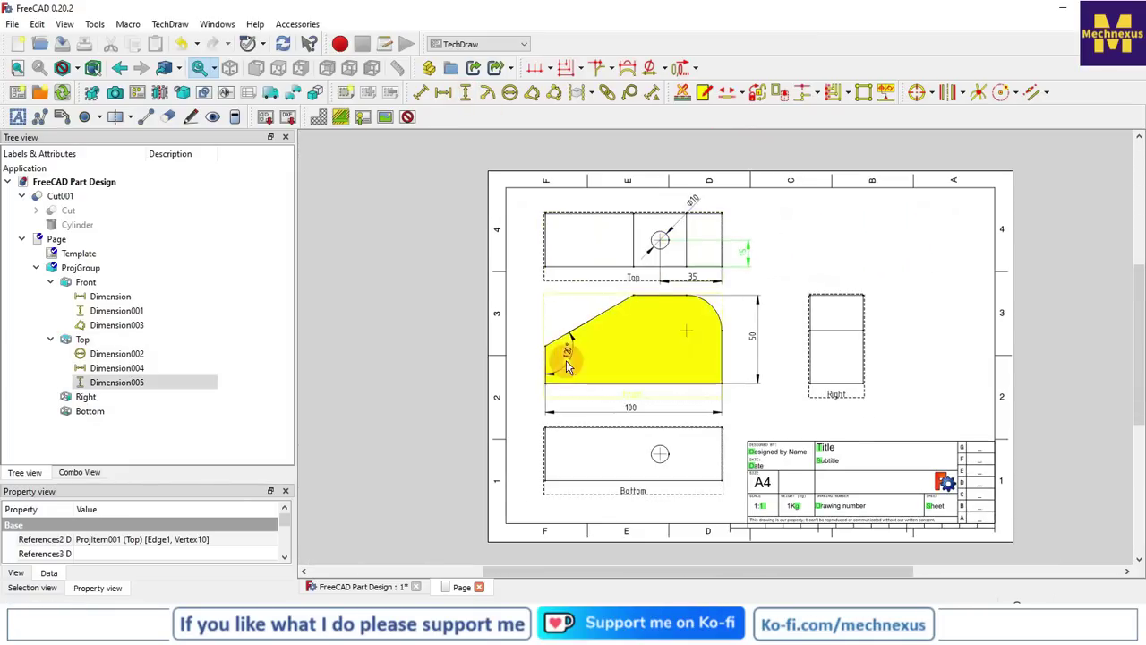
scroll(564, 360, "up", 4)
left_click(527, 335)
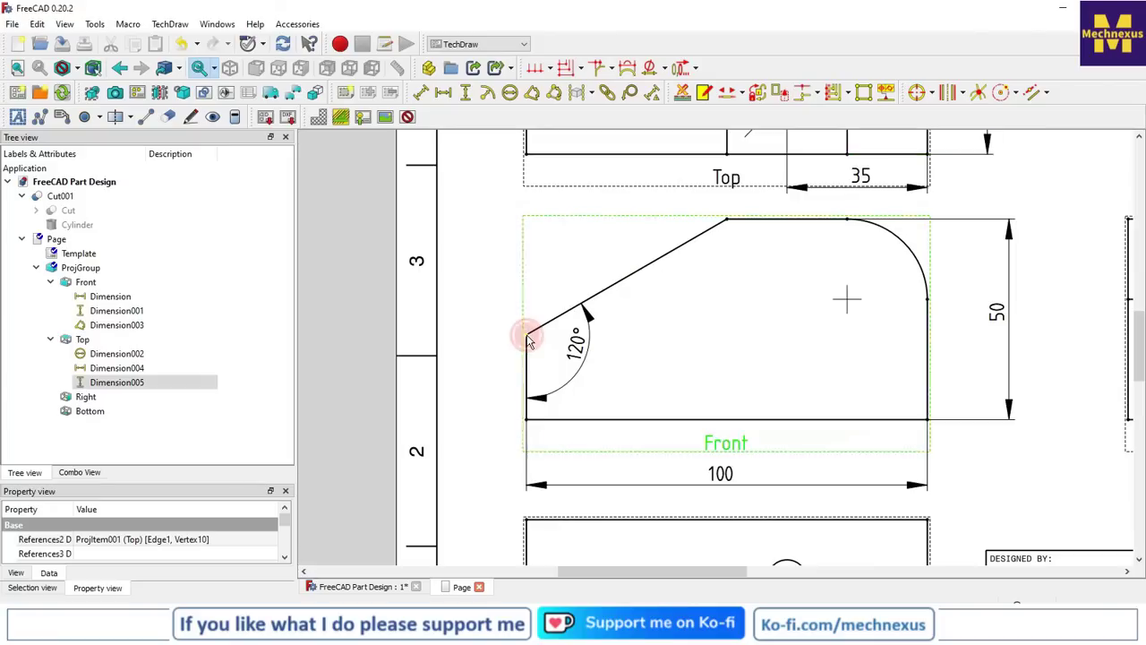
left_click(527, 419, "ctrl")
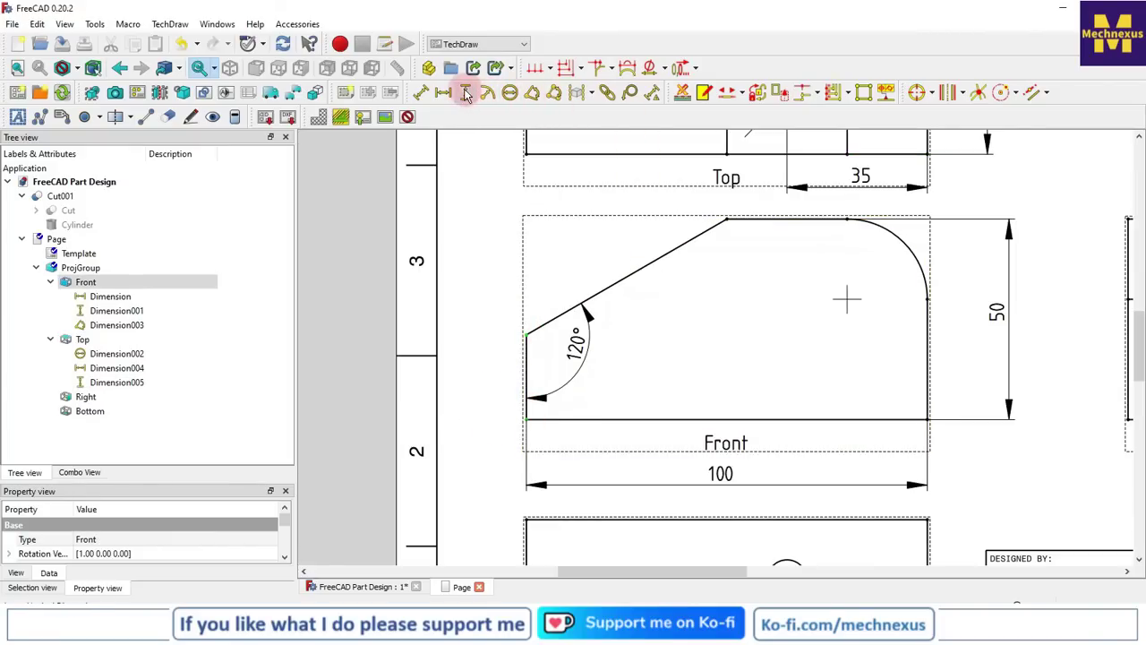
left_click(465, 94)
left_click_drag(532, 376, 487, 381)
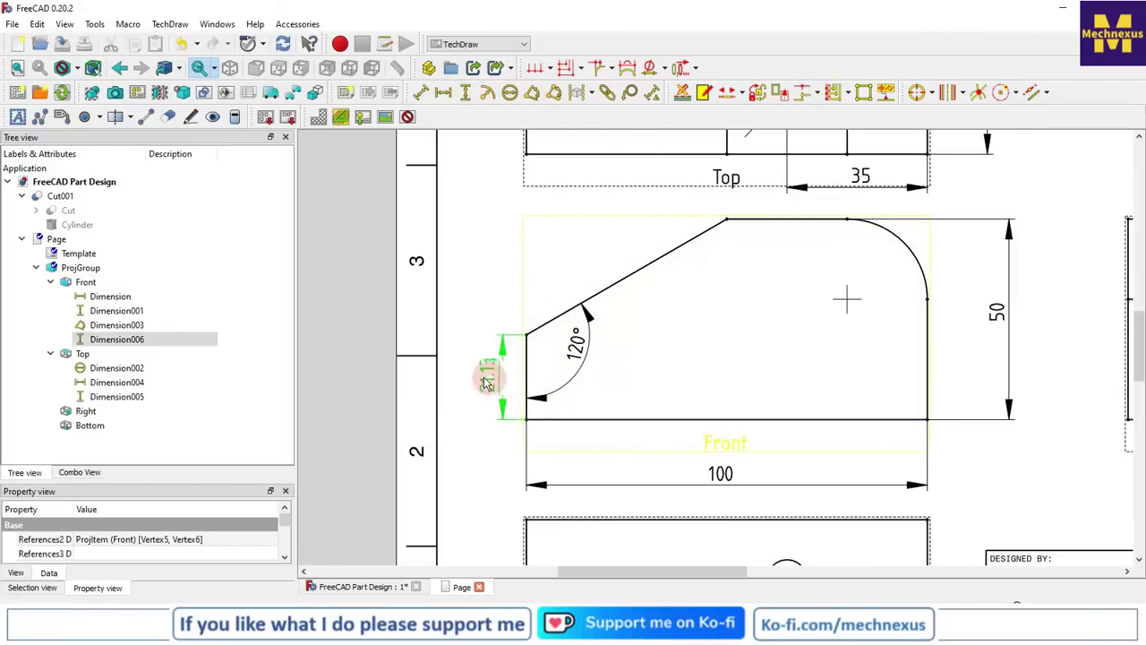